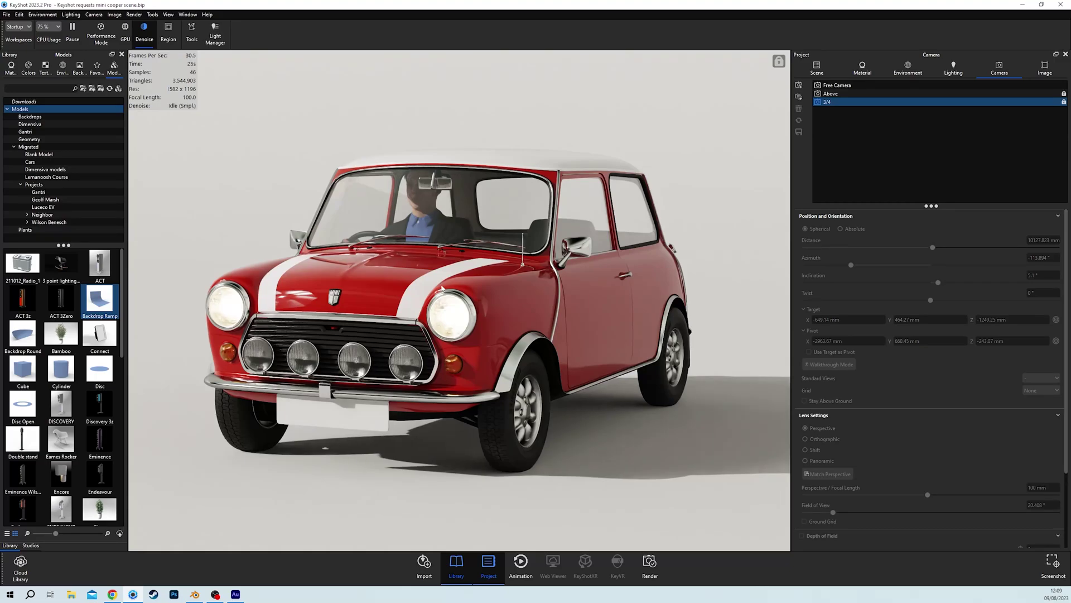
# Frame the Mini through the Free Camera instead of the 3/4 camera, then bring the Visune website forward.
pyautogui.click(897, 84)
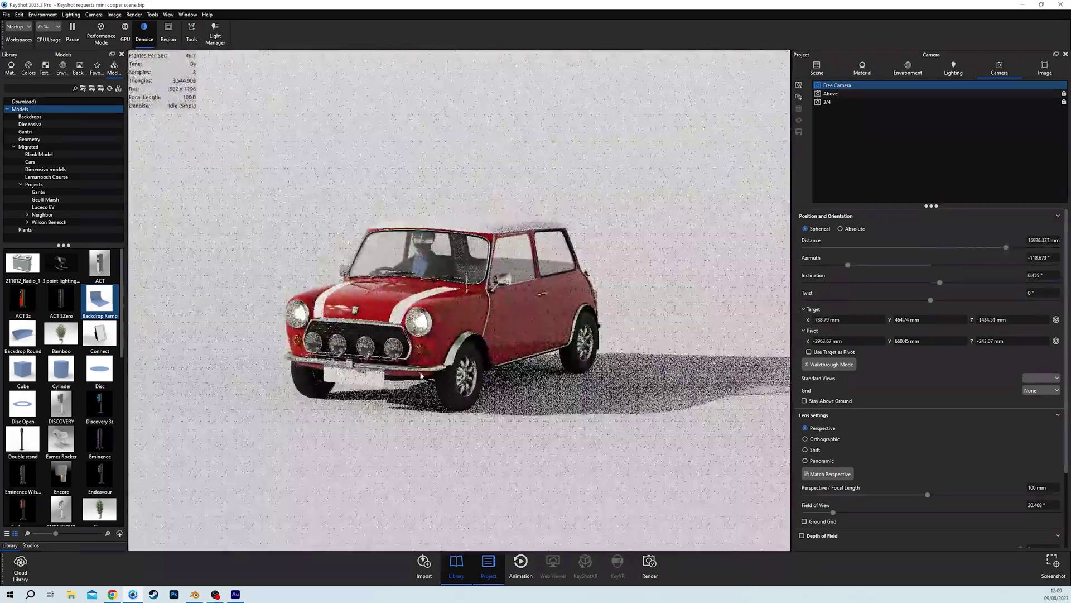
pyautogui.scroll(-1, 424, 377)
pyautogui.moveTo(424, 377); pyautogui.dragTo(459, 377, button='middle')
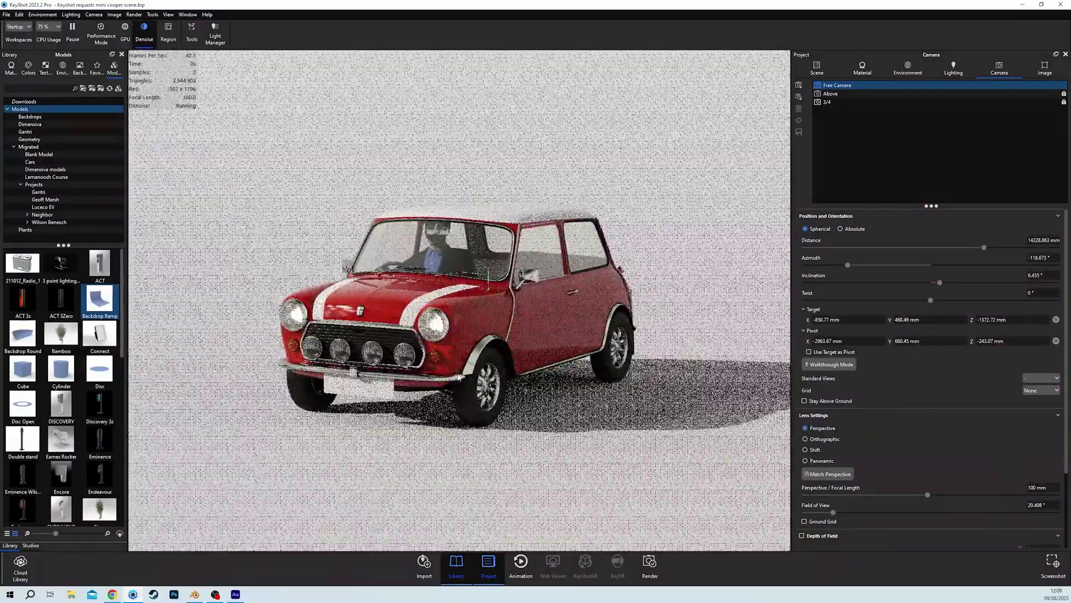
pyautogui.scroll(5, 460, 376)
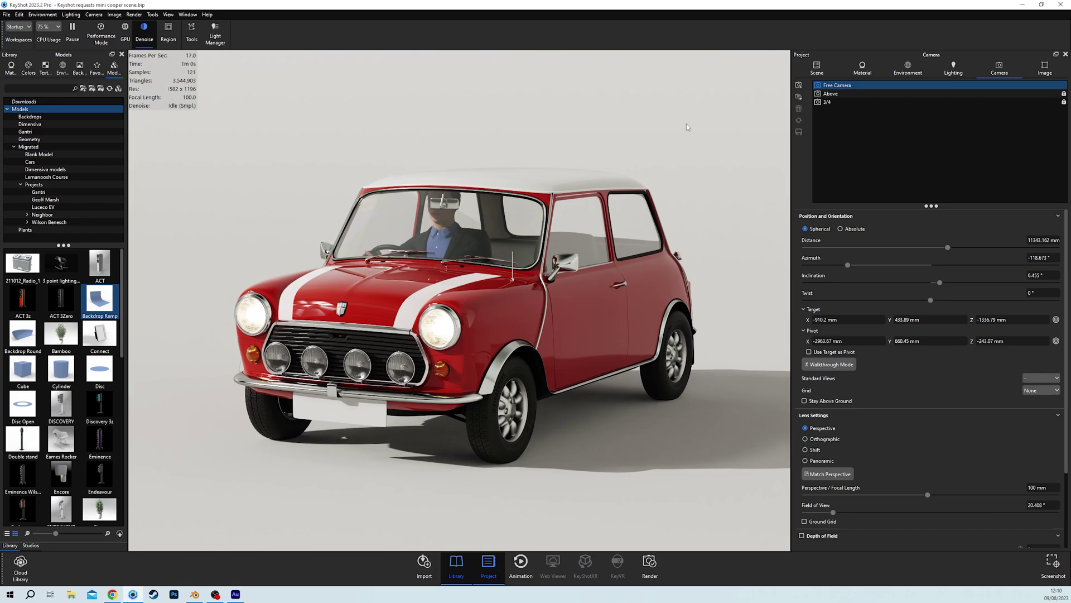
pyautogui.hotkey('alt', 'Tab')
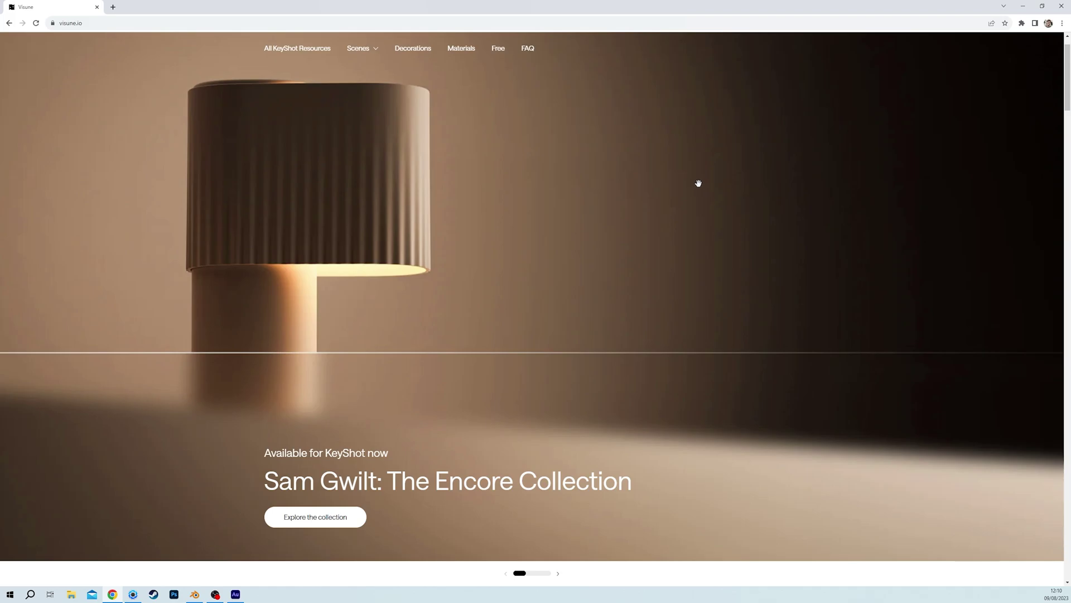
# Scroll visune.io to the KeyShot Resources cards, then switch over to Blender.
pyautogui.scroll(1, 694, 190)
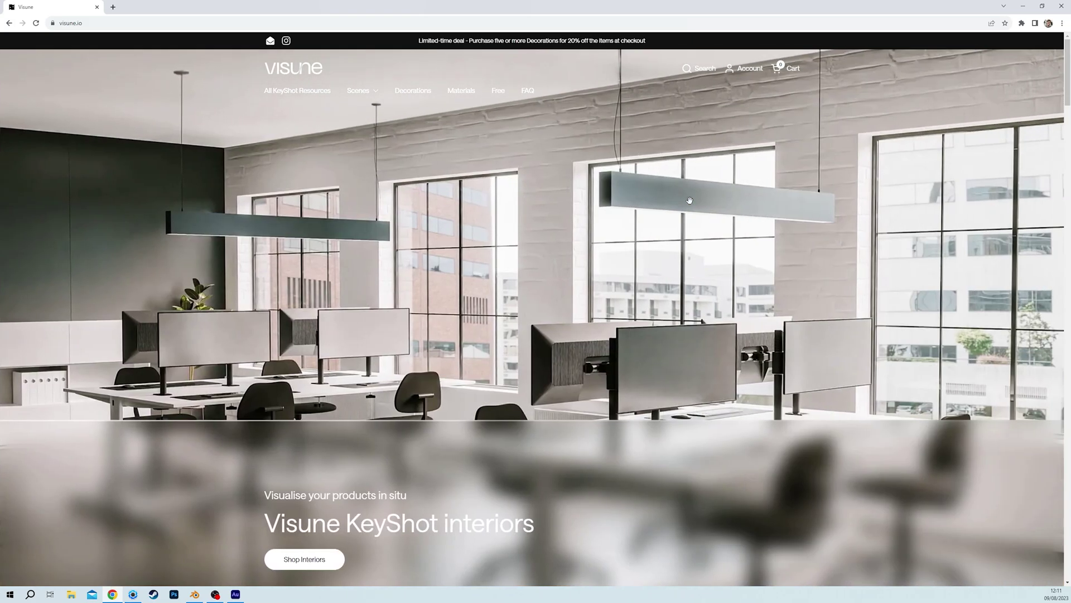
pyautogui.scroll(-10, 228, 242)
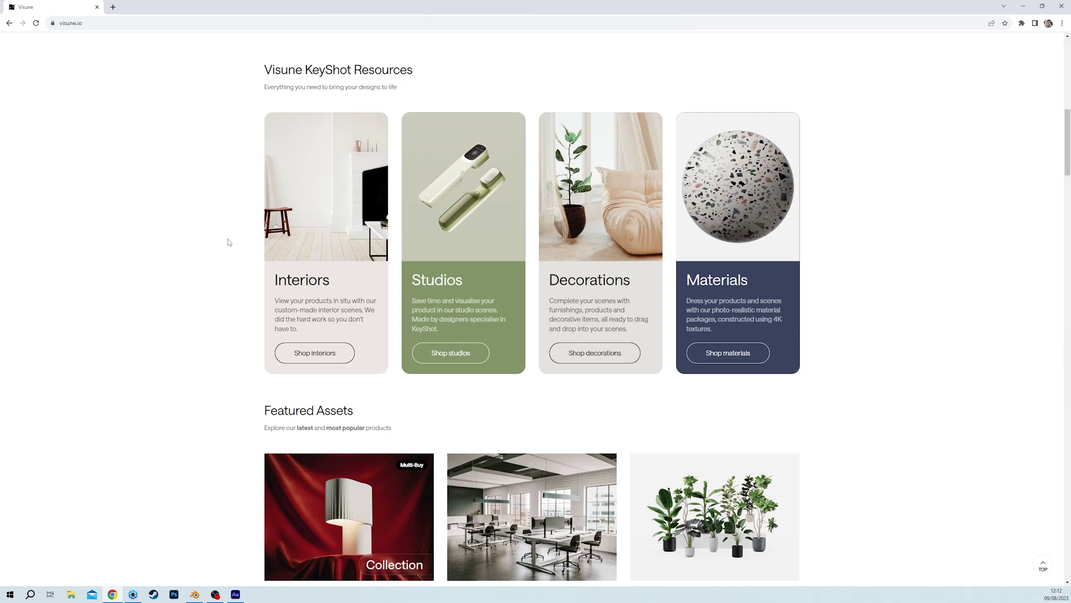
pyautogui.click(194, 594)
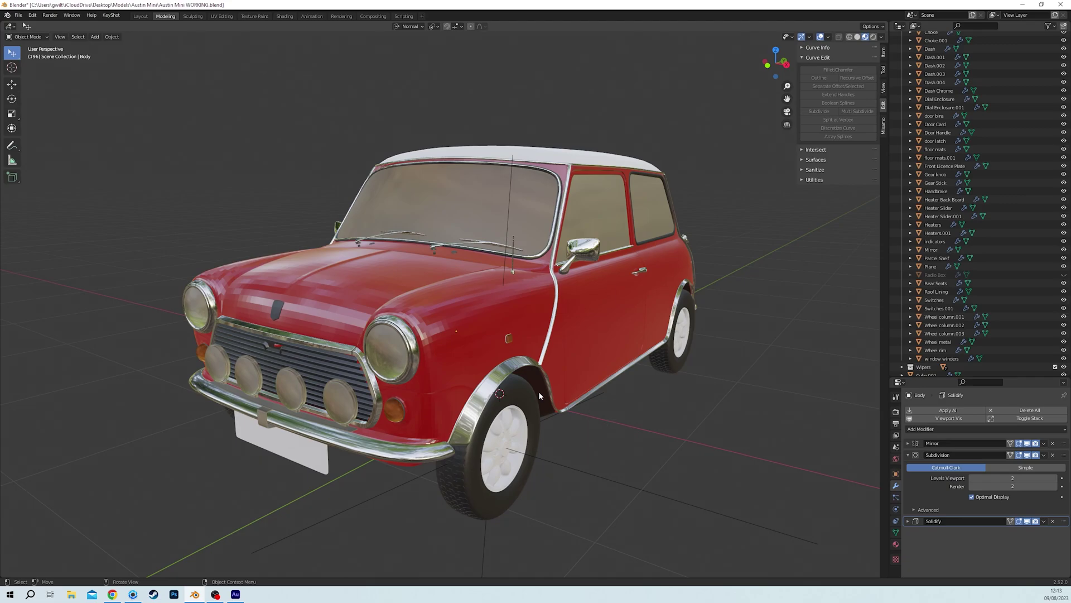
# Orbit around the Mini to a front view and select the bonnet object Bonet.
pyautogui.moveTo(539, 395); pyautogui.dragTo(370, 345, button='middle')
pyautogui.scroll(4, 487, 360)
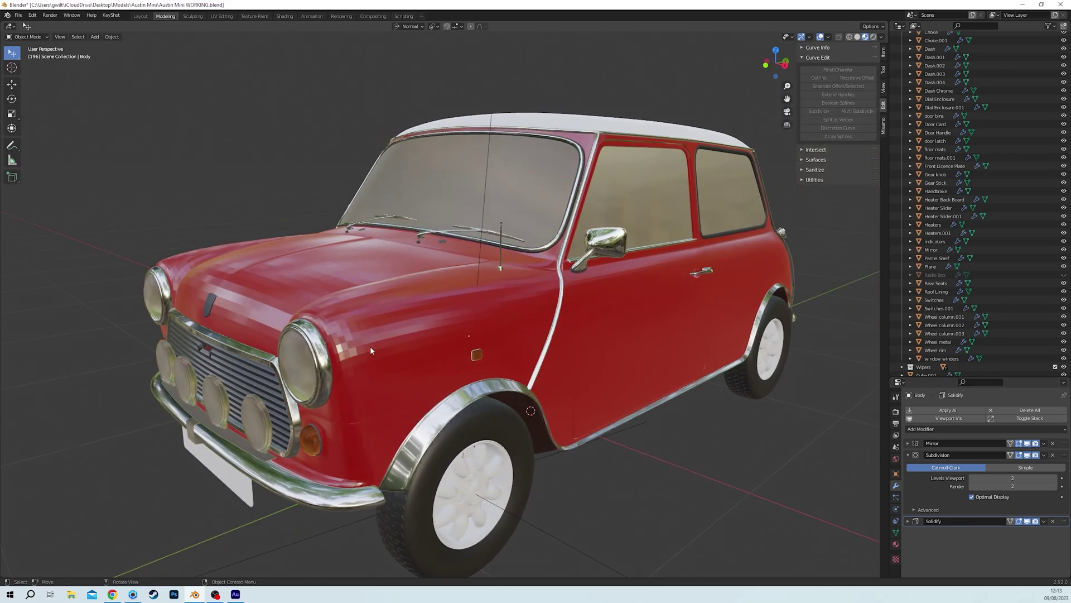
pyautogui.click(370, 346)
pyautogui.scroll(6, 370, 346)
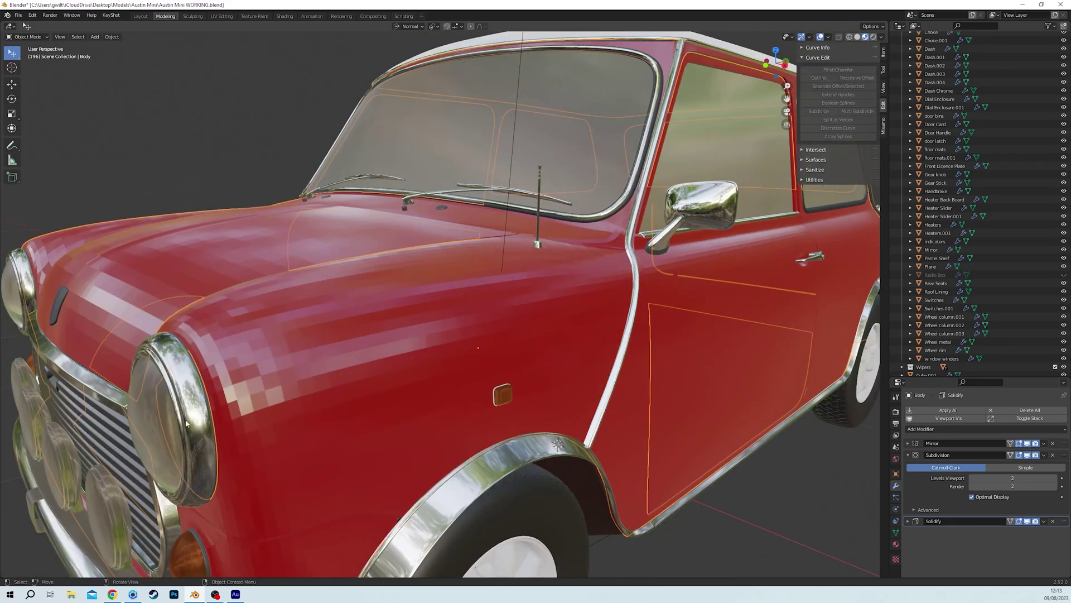
pyautogui.moveTo(195, 316); pyautogui.dragTo(489, 396, button='middle')
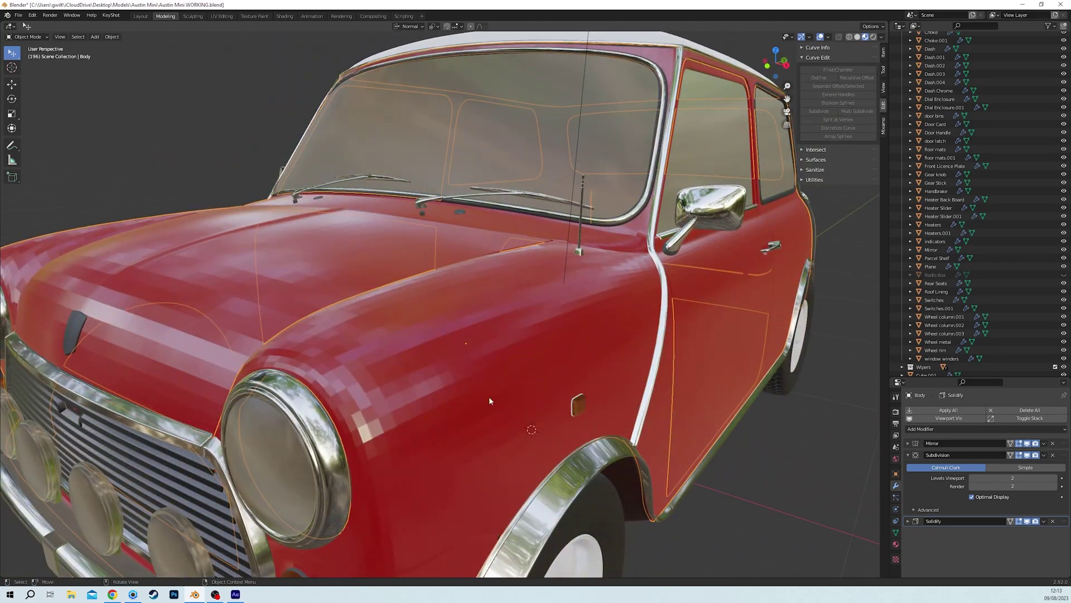
pyautogui.scroll(-5, 461, 349)
pyautogui.moveTo(440, 360)
pyautogui.mouseDown(button='middle')
pyautogui.moveTo(488, 361)
pyautogui.moveTo(455, 366)
pyautogui.mouseUp(button='middle')
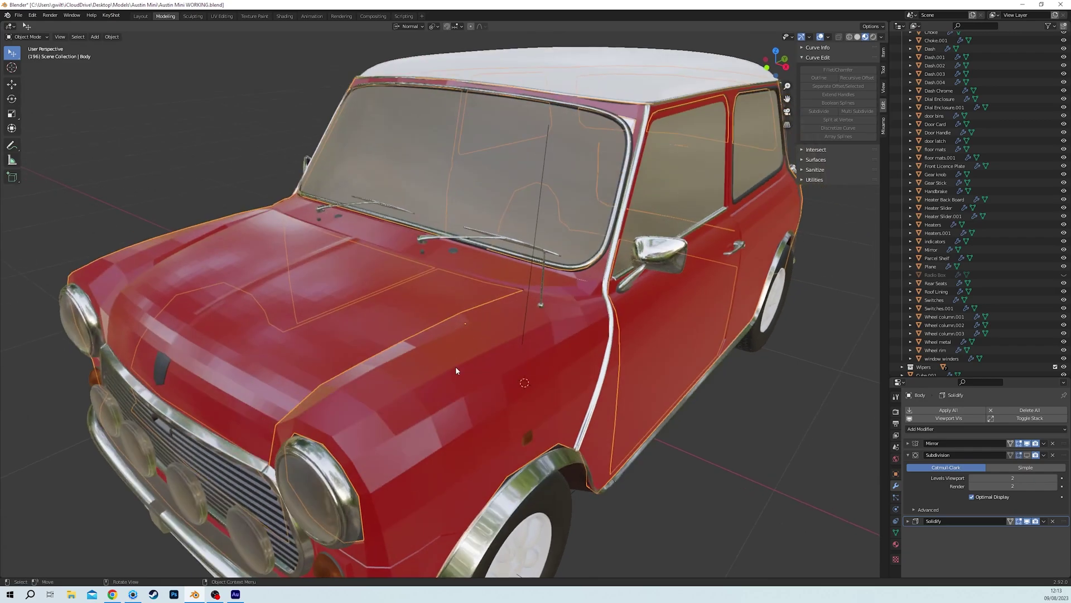
pyautogui.click(455, 366)
pyautogui.click(1026, 468)
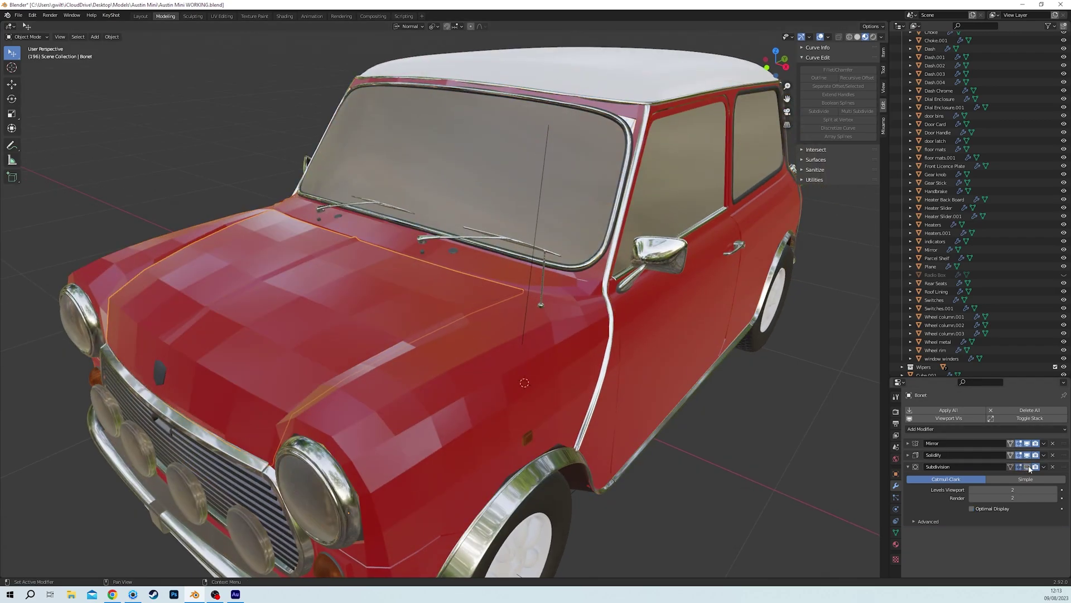
pyautogui.moveTo(427, 417); pyautogui.dragTo(440, 345, button='middle')
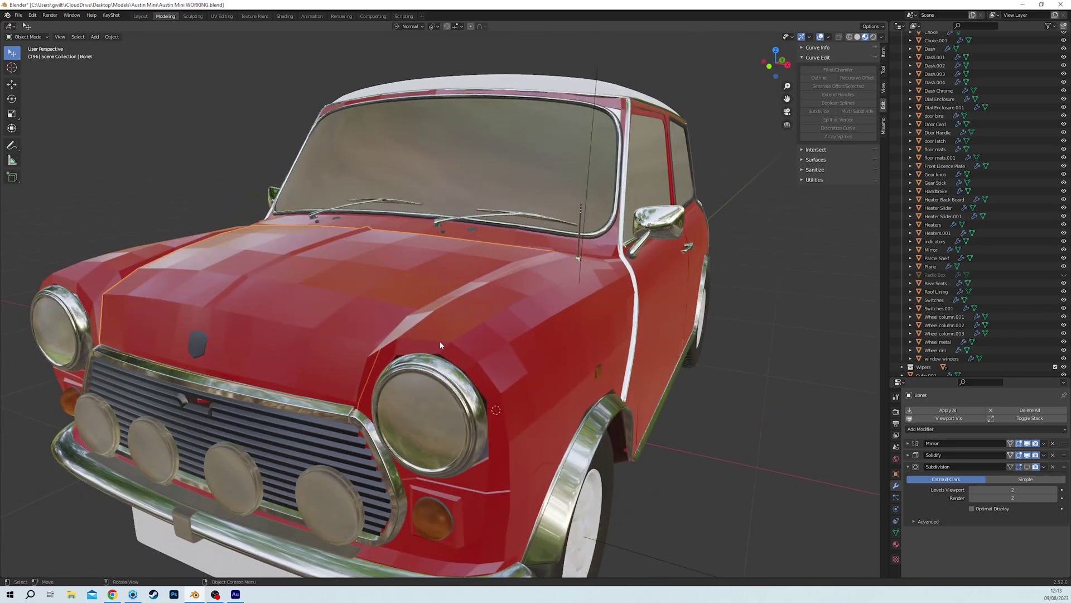
pyautogui.press('Tab')
pyautogui.scroll(5, 446, 351)
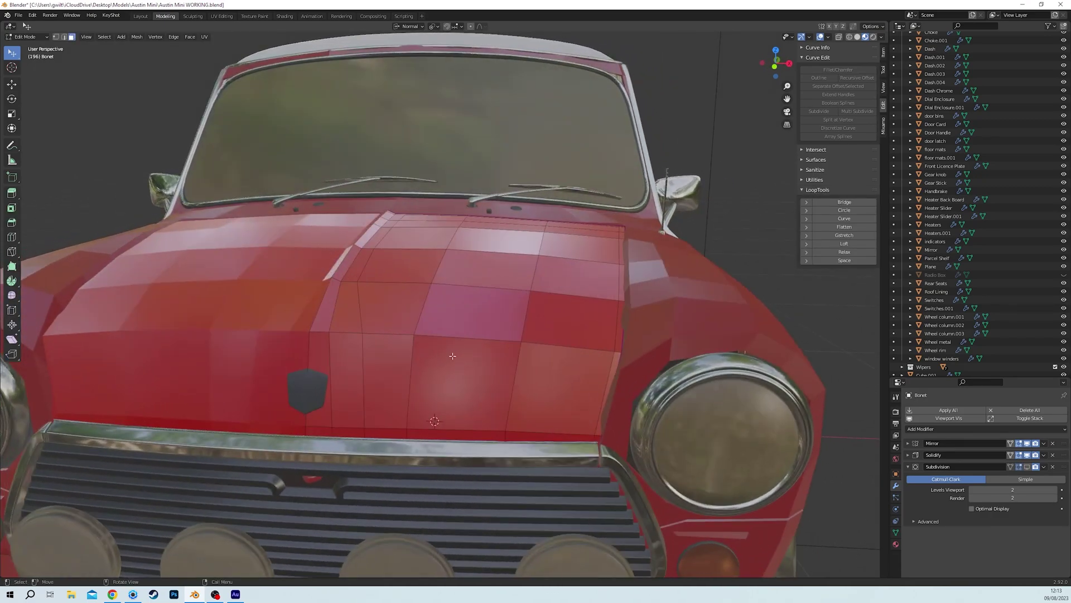
pyautogui.scroll(1, 453, 355)
pyautogui.scroll(1, 504, 356)
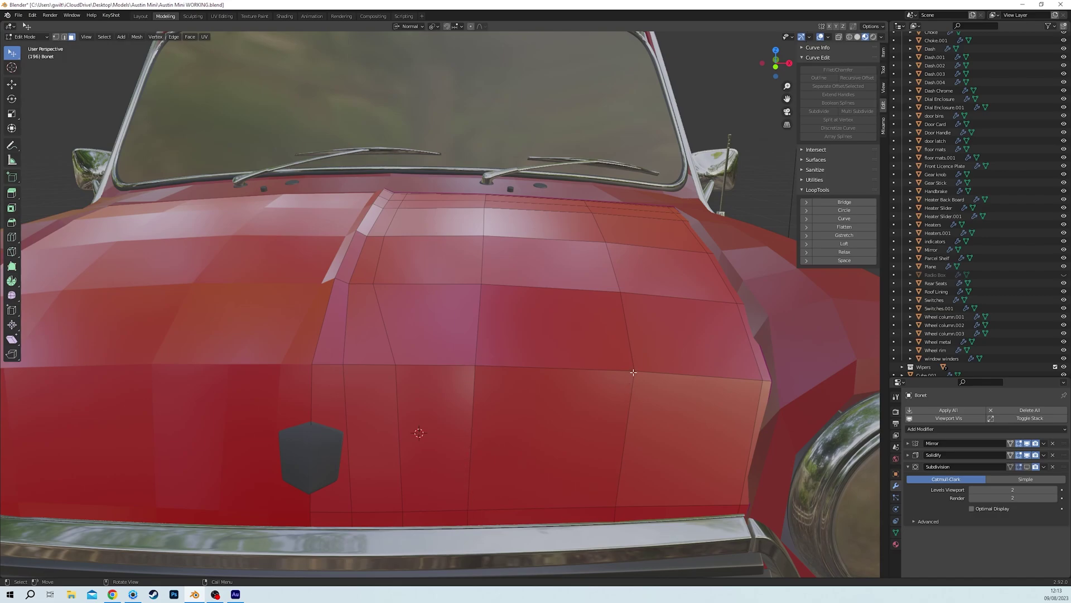
pyautogui.press('Tab')
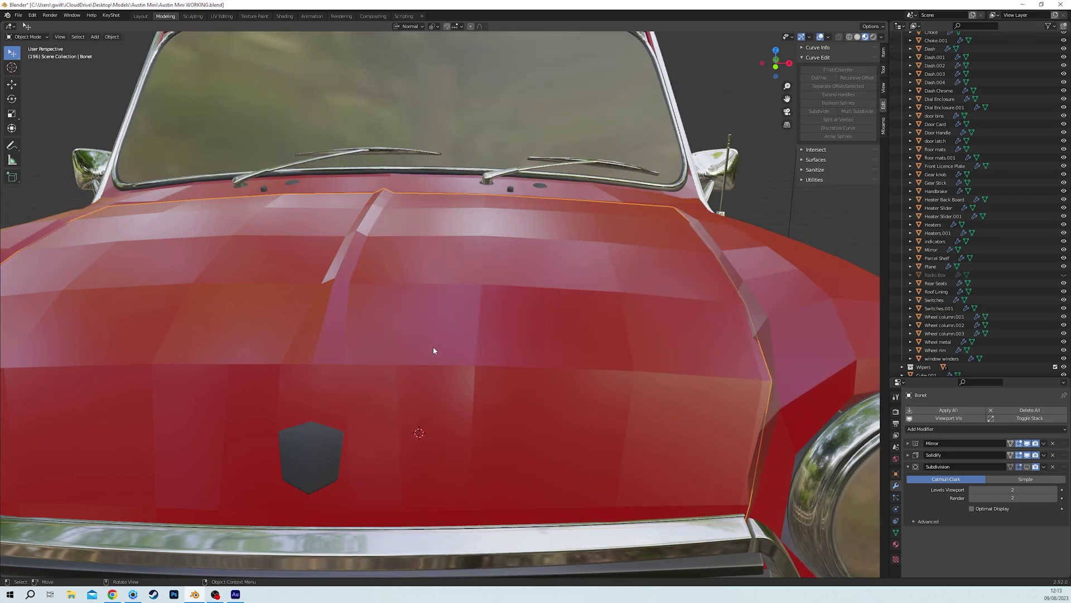
pyautogui.moveTo(433, 353); pyautogui.dragTo(351, 340, button='middle')
pyautogui.scroll(-4, 350, 341)
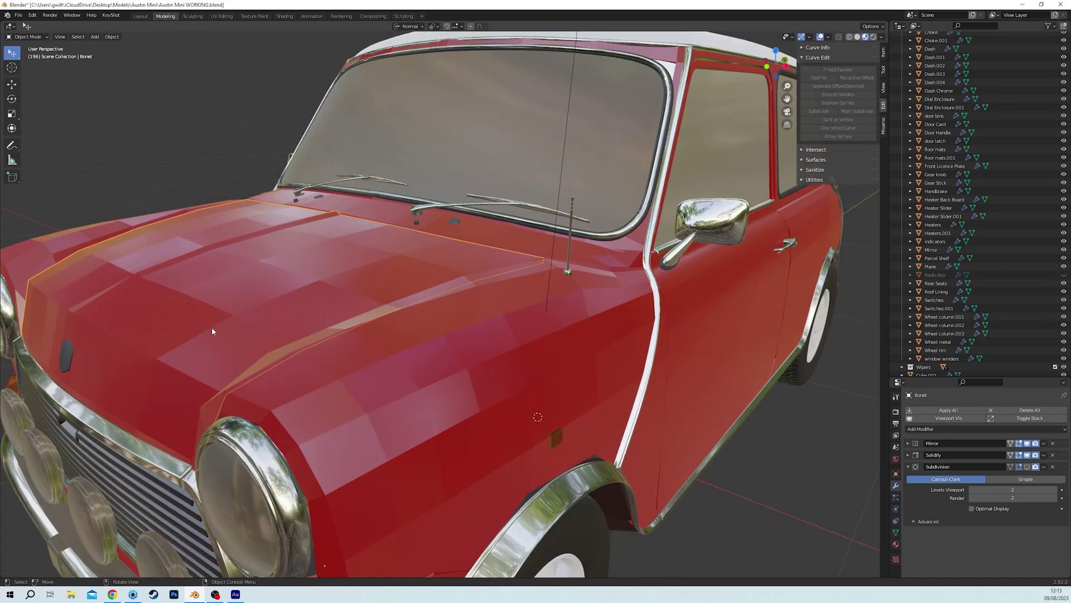
pyautogui.moveTo(212, 327); pyautogui.dragTo(240, 329, button='middle')
pyautogui.click(1028, 466)
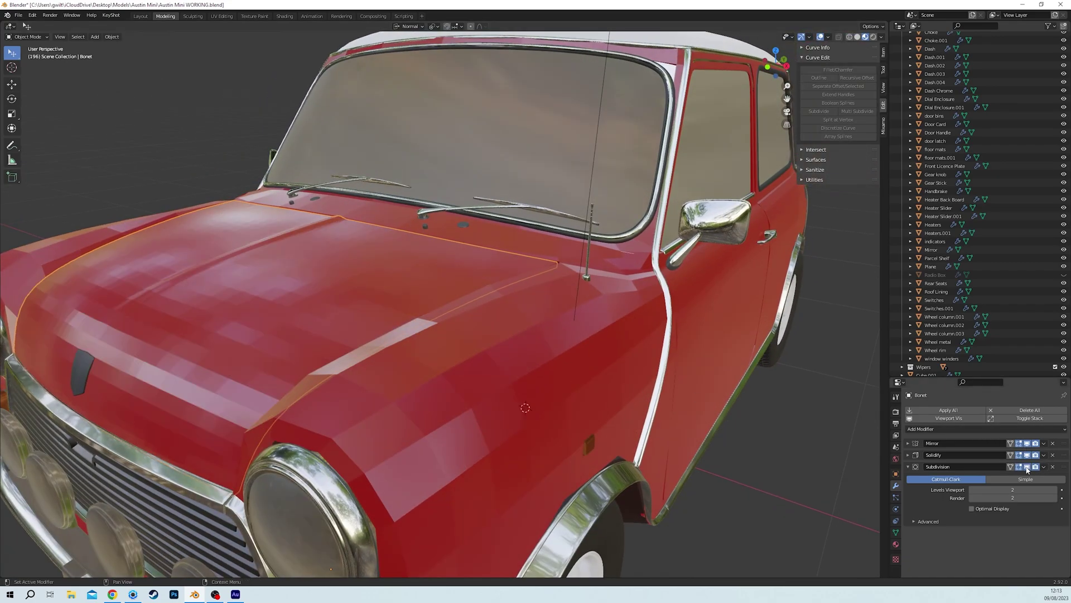
pyautogui.moveTo(531, 410); pyautogui.dragTo(377, 402, button='middle')
pyautogui.scroll(4, 399, 405)
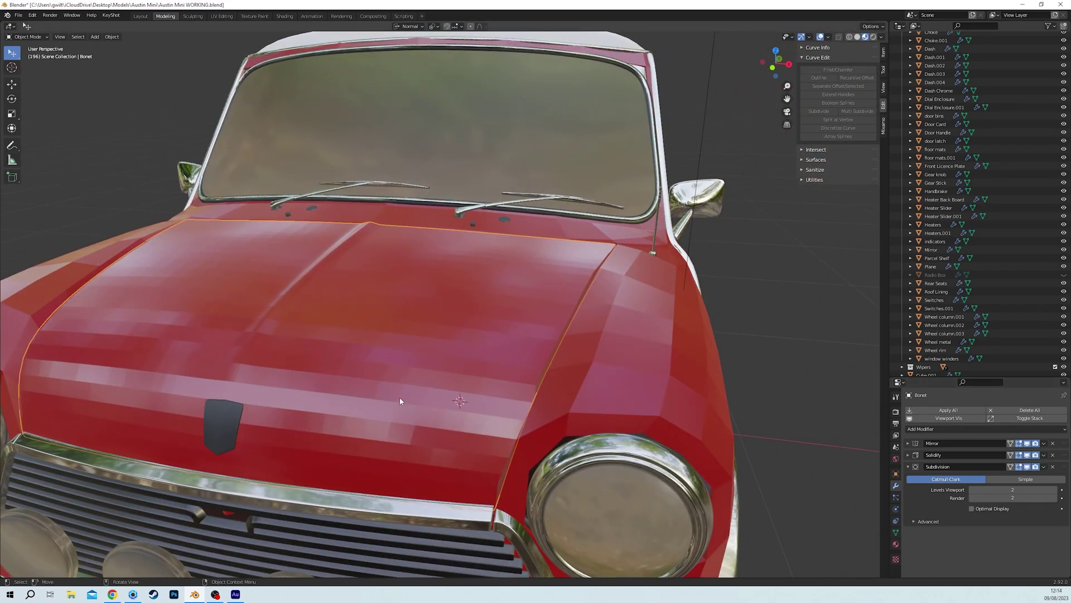
pyautogui.moveTo(471, 432); pyautogui.dragTo(525, 411, button='middle')
pyautogui.moveTo(635, 374); pyautogui.dragTo(566, 380, button='middle')
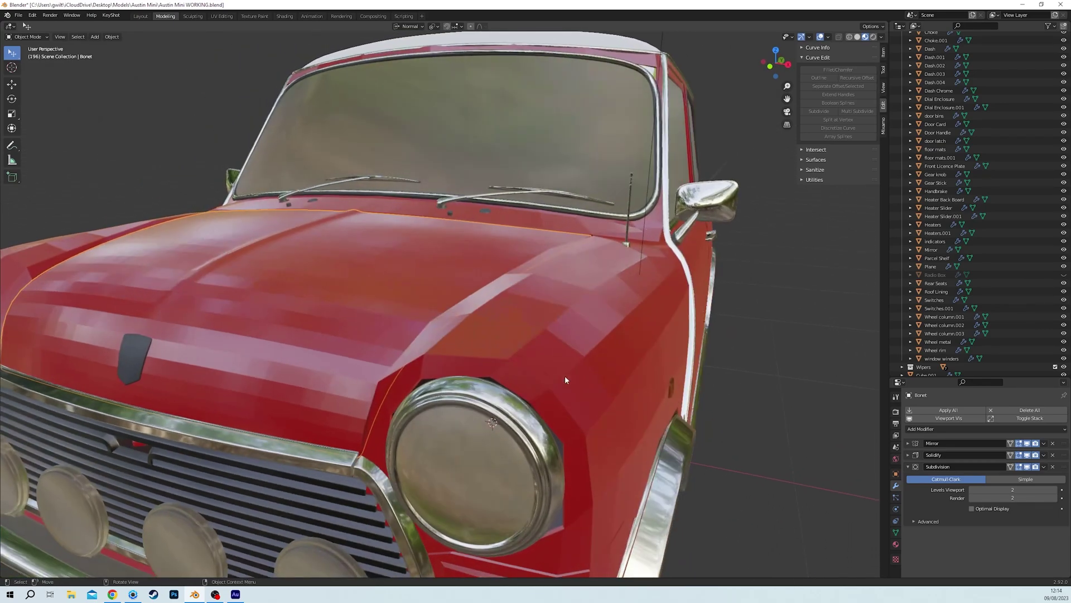
pyautogui.rightClick(355, 323)
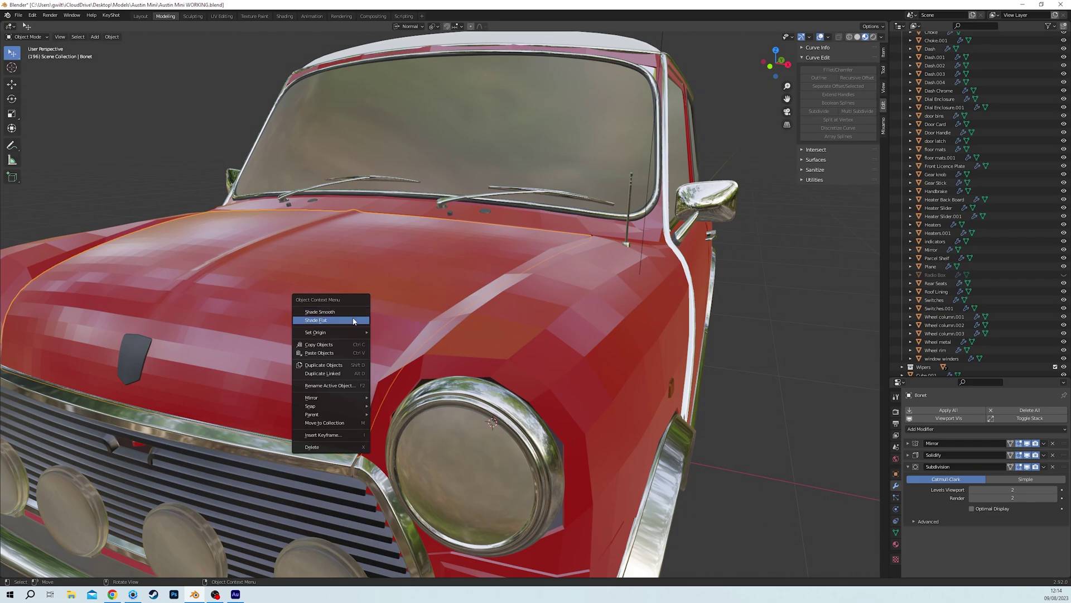
pyautogui.click(309, 311)
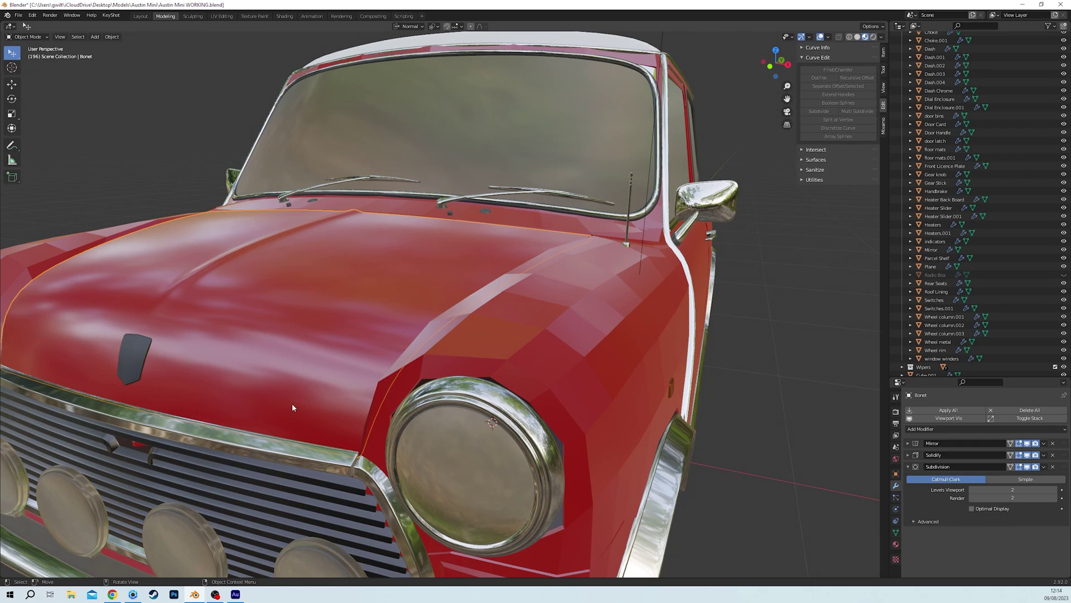
pyautogui.moveTo(292, 403); pyautogui.dragTo(312, 382, button='middle')
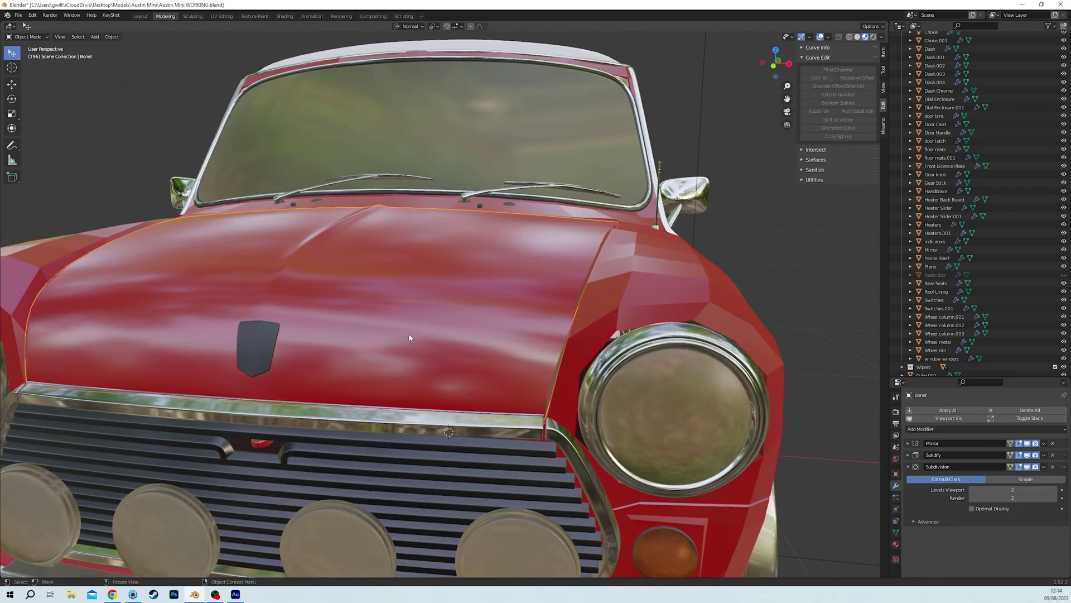
pyautogui.rightClick(492, 353)
pyautogui.click(491, 350)
pyautogui.moveTo(472, 359); pyautogui.dragTo(345, 379, button='middle')
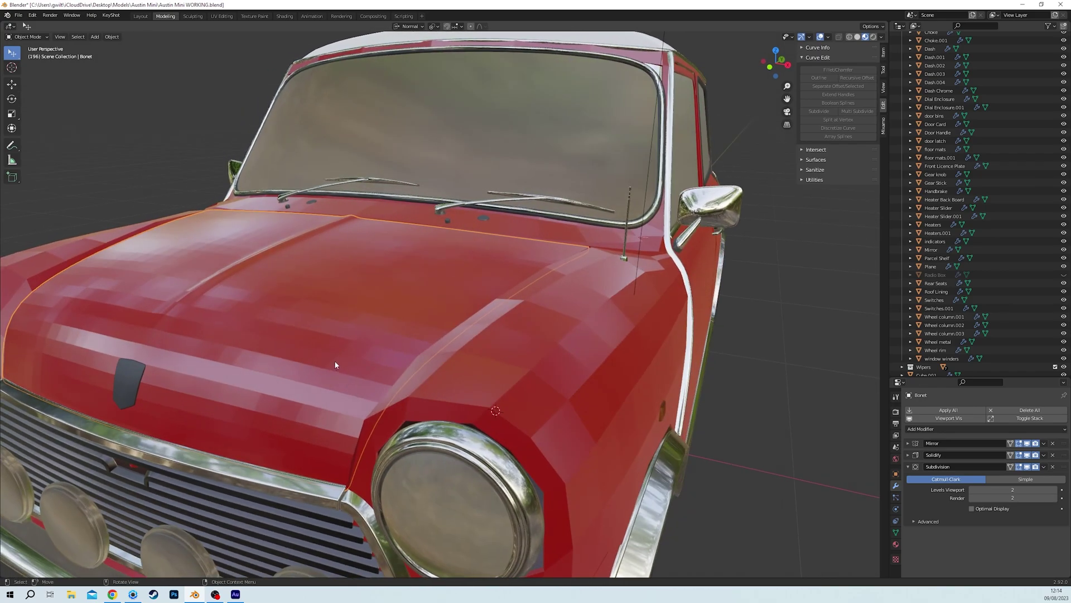
pyautogui.rightClick(343, 379)
pyautogui.click(333, 357)
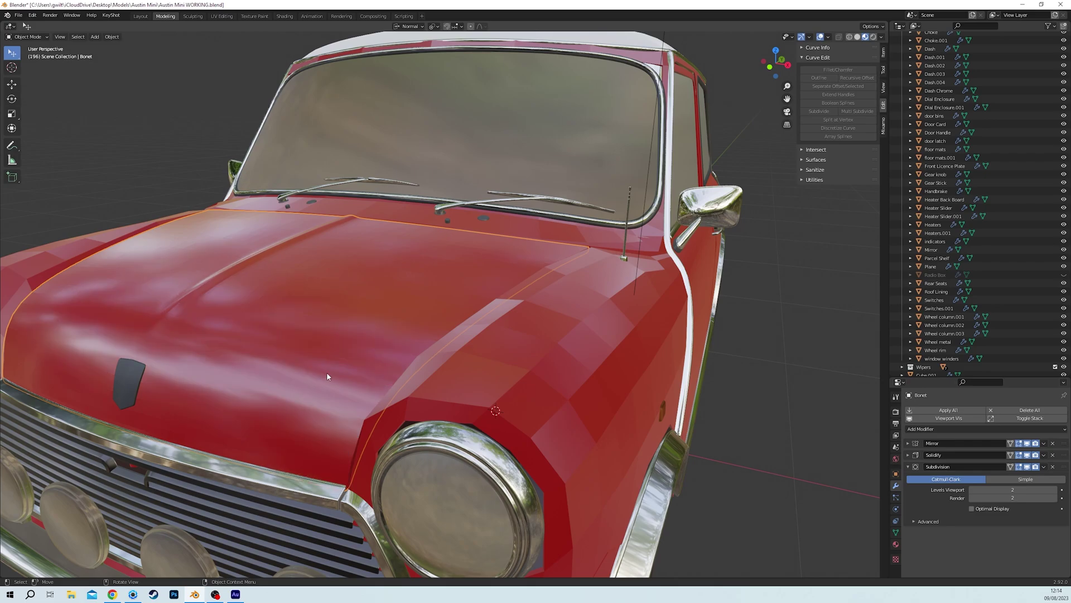
pyautogui.moveTo(326, 371); pyautogui.dragTo(322, 393, button='middle')
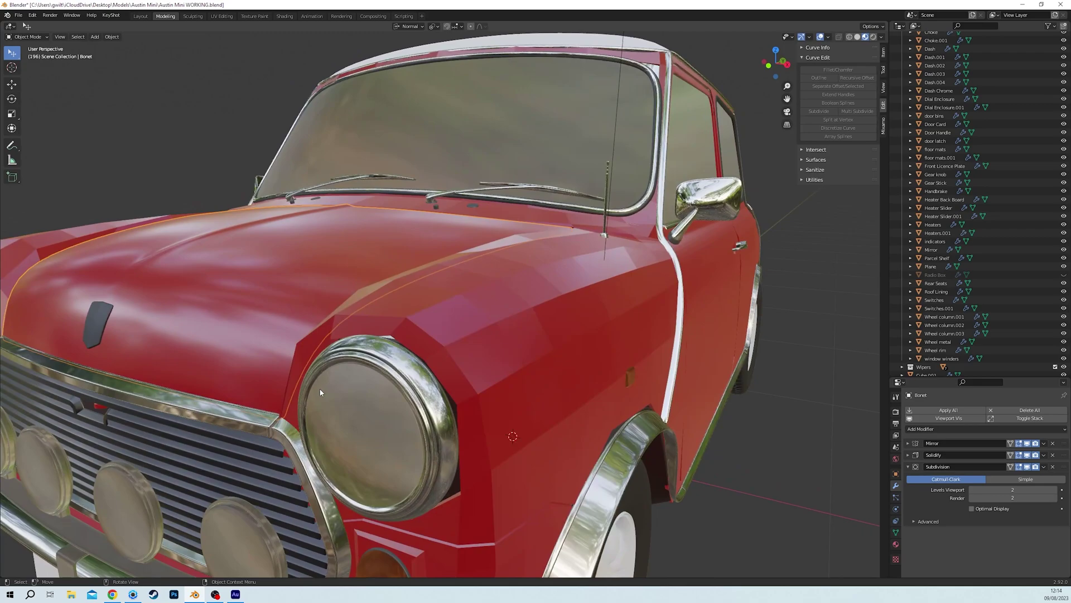
pyautogui.moveTo(499, 345); pyautogui.dragTo(484, 346, button='middle')
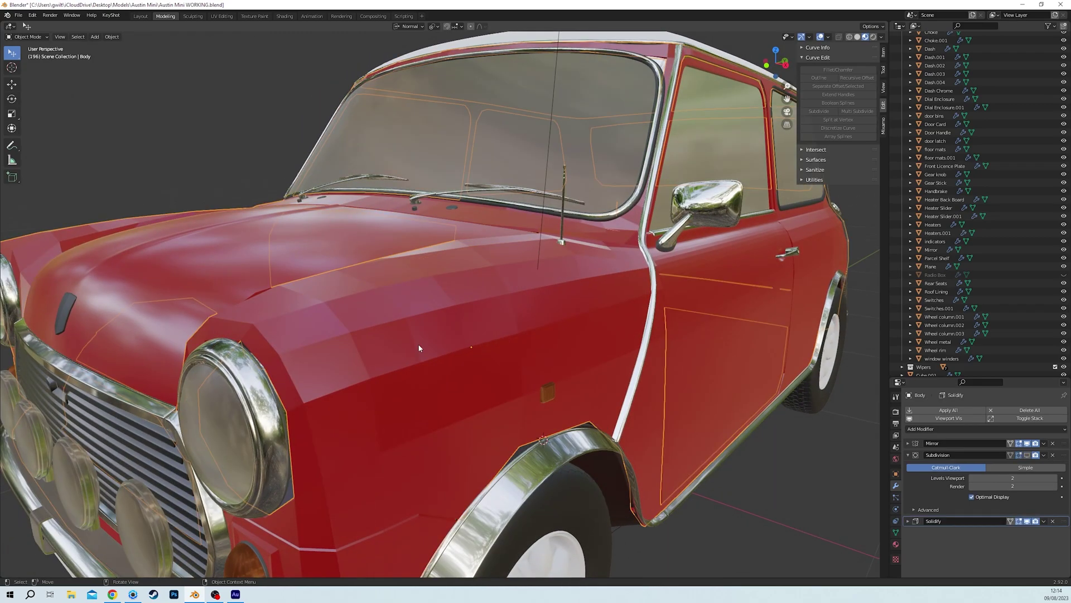
# Enable viewport display on the body's Subdivision modifier and raise Levels Viewport to 3.
pyautogui.scroll(3, 488, 377)
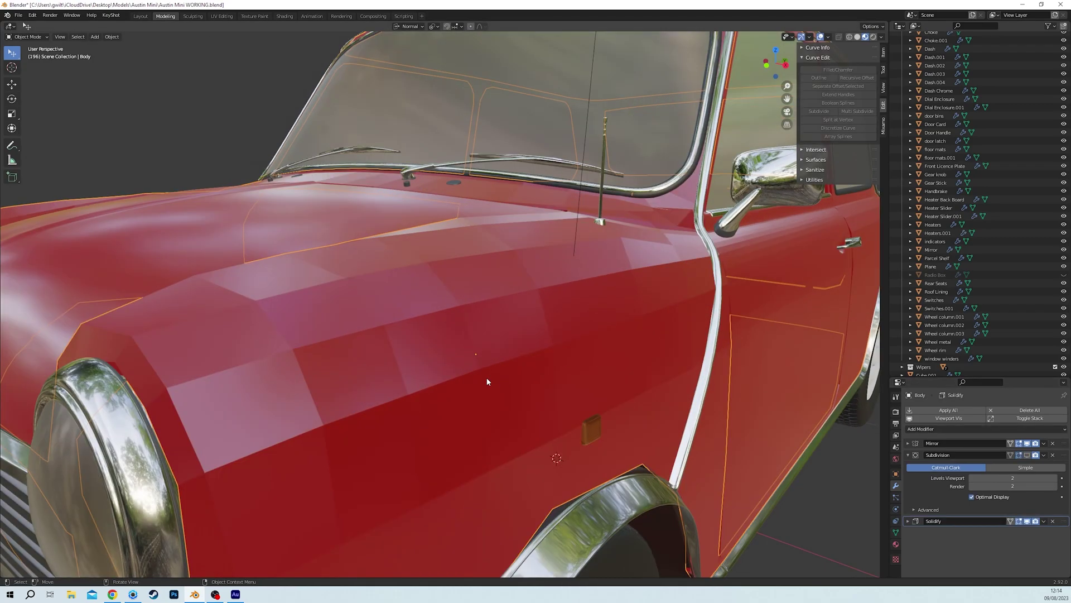
pyautogui.scroll(-3, 487, 377)
pyautogui.moveTo(432, 383); pyautogui.dragTo(433, 374, button='middle')
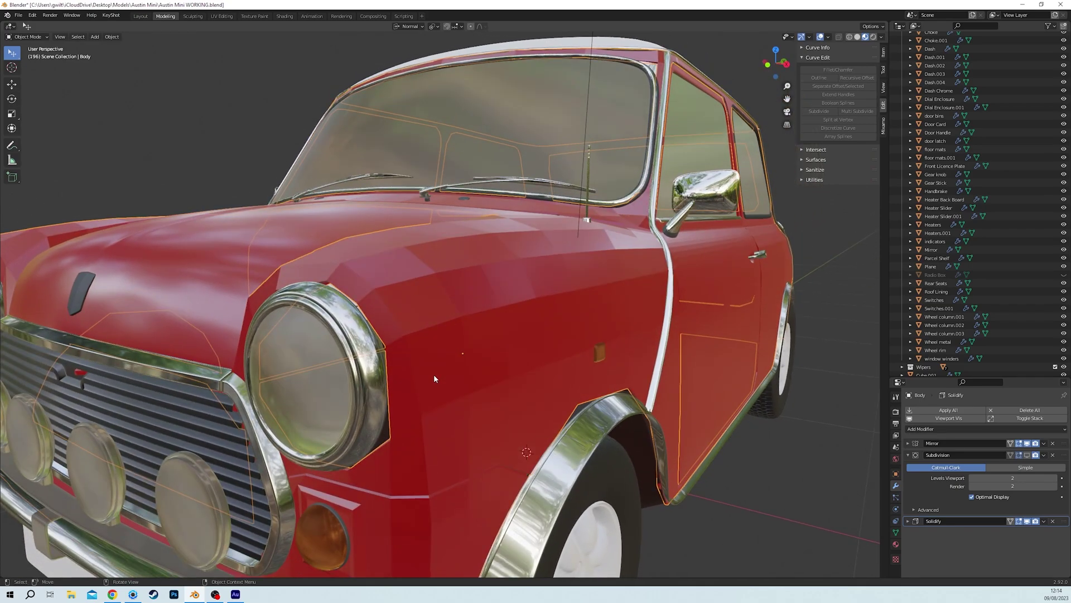
pyautogui.rightClick(479, 313)
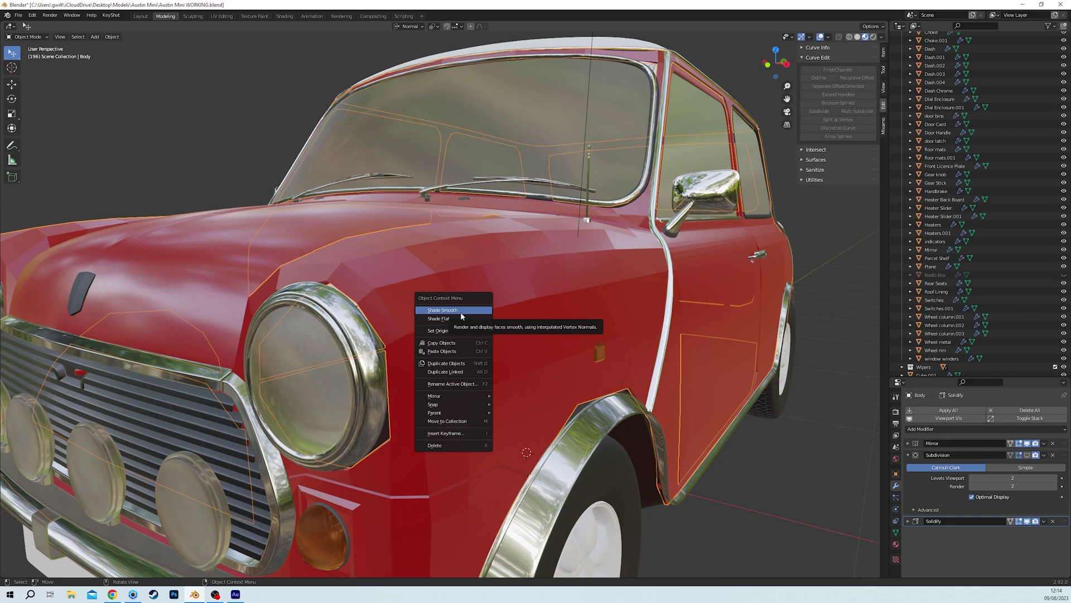
pyautogui.click(1054, 481)
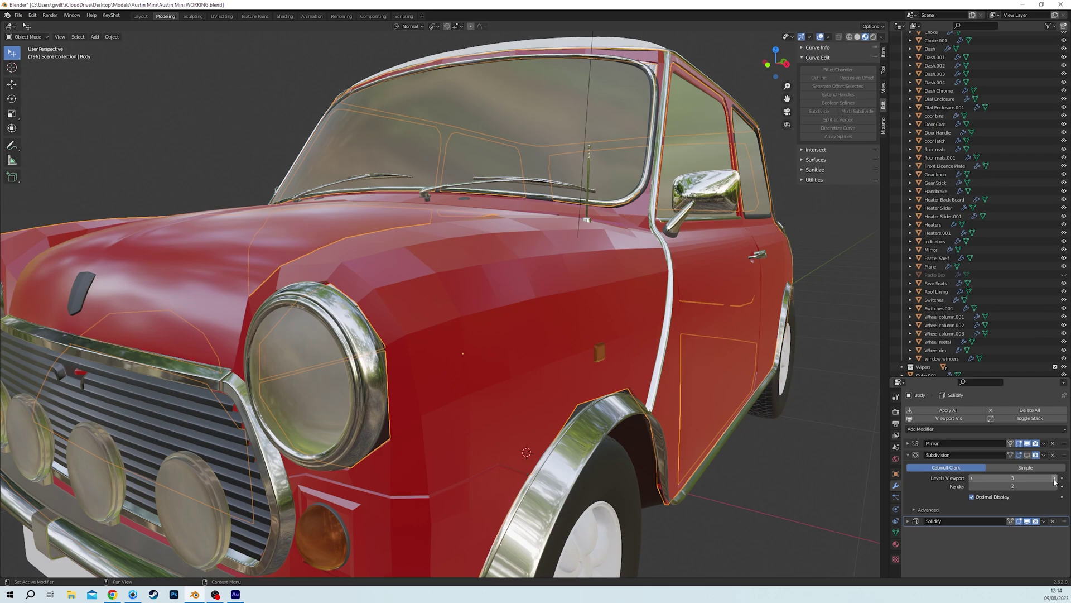
pyautogui.click(1027, 455)
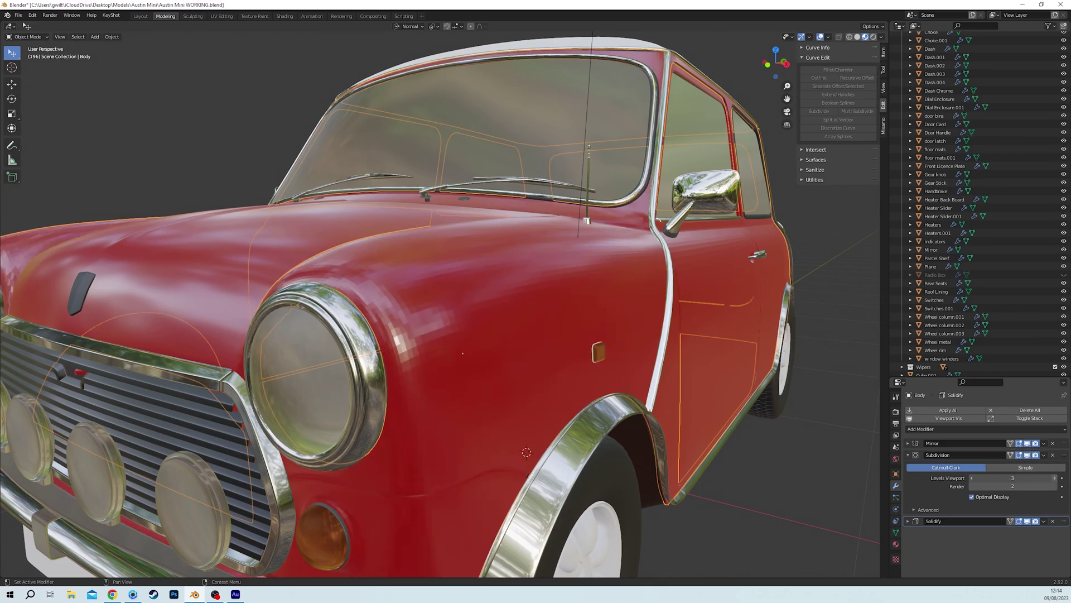
# Set the body's Subdivision Levels Viewport to 4.
pyautogui.click(1056, 478)
pyautogui.scroll(-4, 410, 352)
pyautogui.scroll(8, 410, 352)
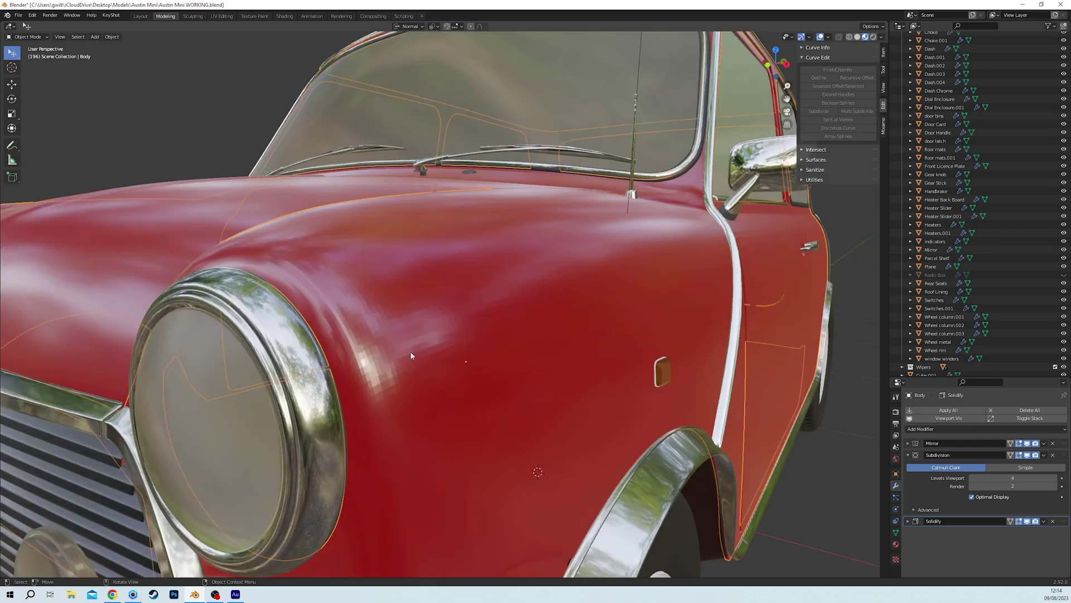
pyautogui.click(1053, 480)
pyautogui.press('Return')
pyautogui.scroll(-8, 312, 353)
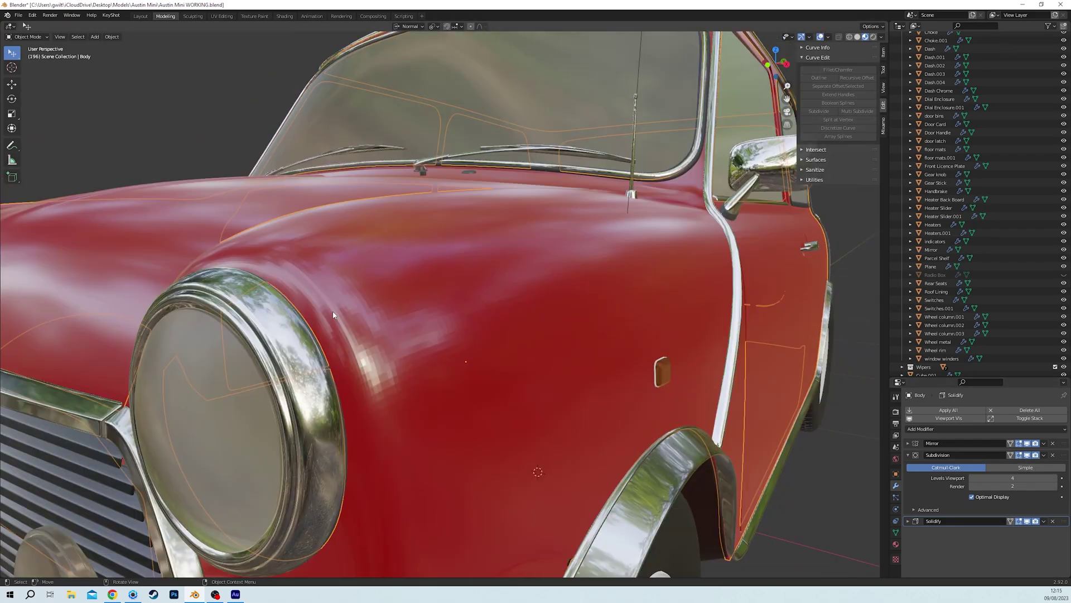
pyautogui.scroll(5, 311, 353)
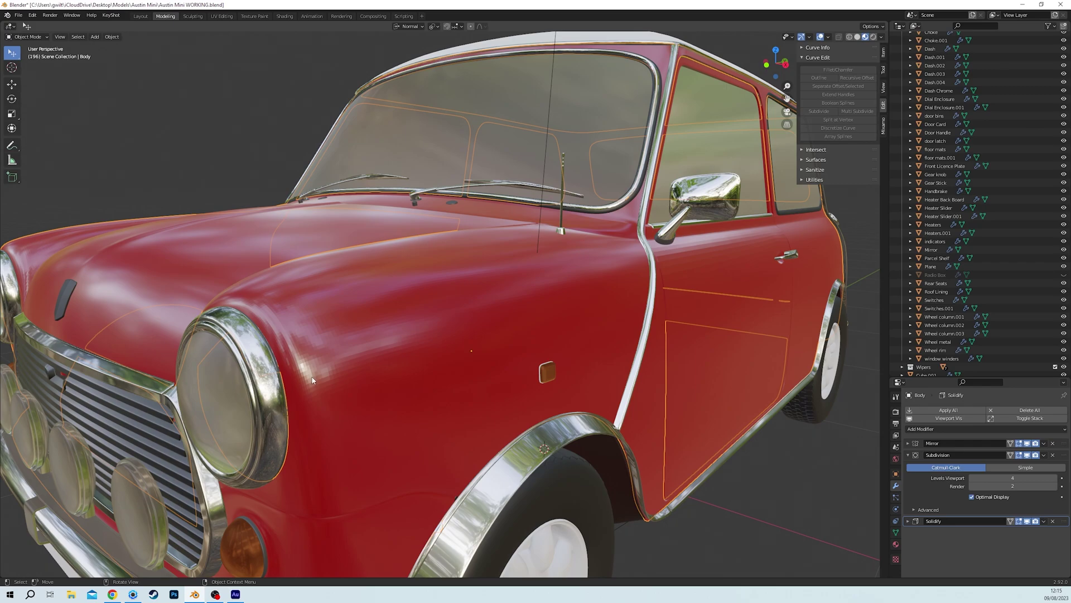
# Raise the viewport subdivision level to 5 with Ctrl+5 and check the headlight and side.
pyautogui.scroll(3, 326, 379)
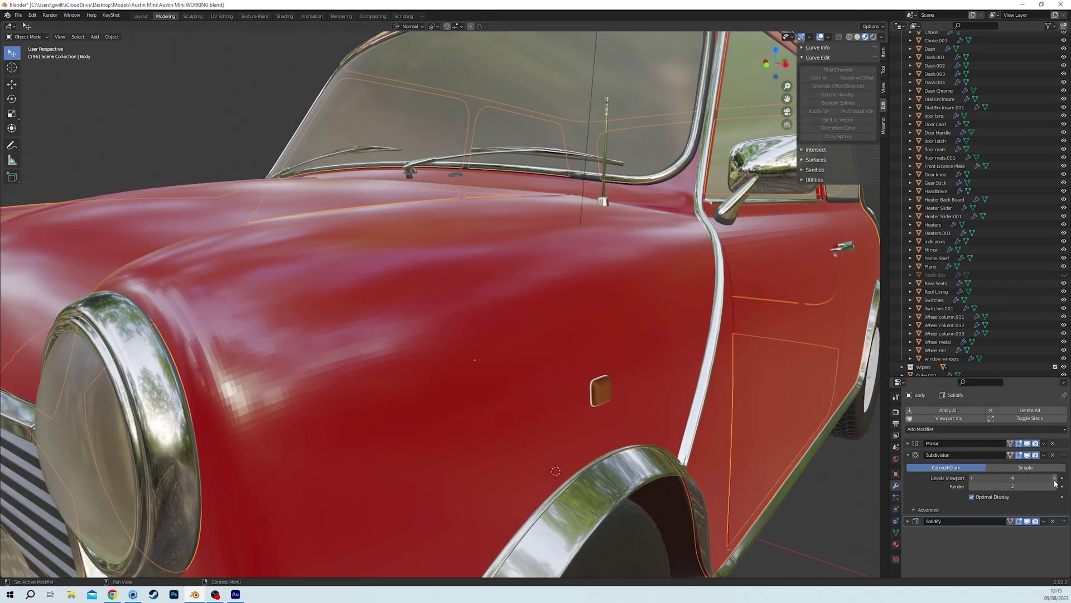
pyautogui.hotkey('ctrl', '5')
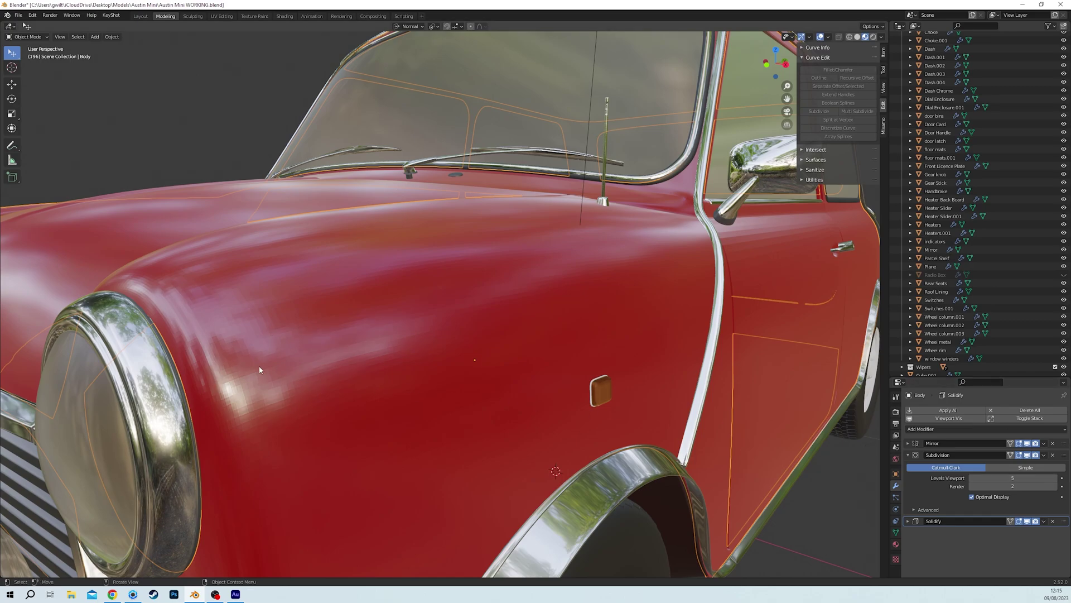
pyautogui.scroll(2, 243, 396)
pyautogui.scroll(-3, 243, 396)
pyautogui.moveTo(243, 397); pyautogui.dragTo(271, 396, button='middle')
pyautogui.scroll(-6, 507, 385)
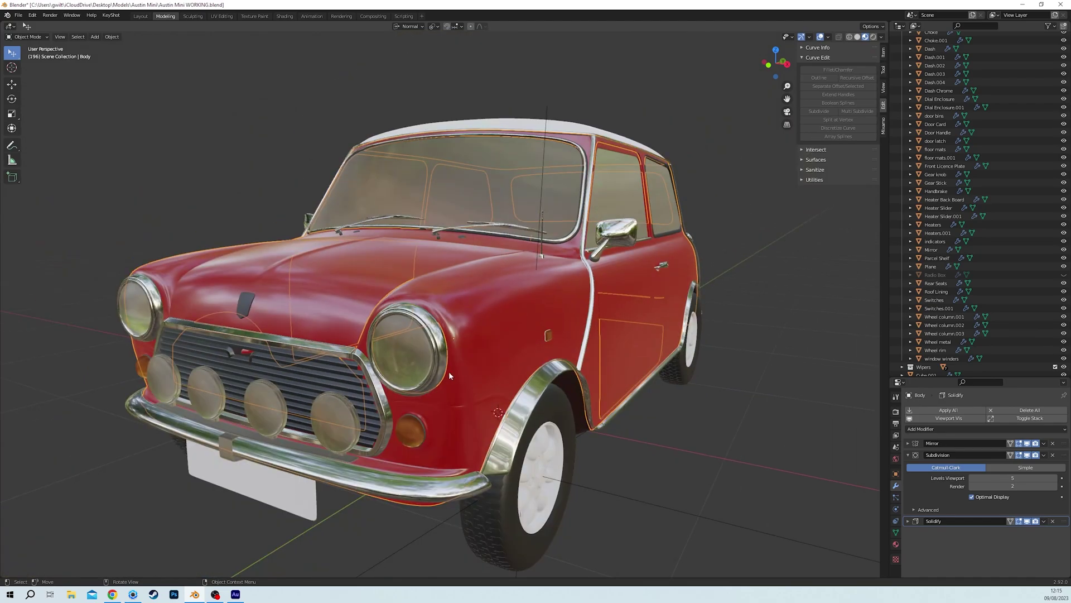
pyautogui.moveTo(428, 380)
pyautogui.mouseDown(button='middle')
pyautogui.moveTo(441, 379)
pyautogui.moveTo(422, 374)
pyautogui.moveTo(447, 371)
pyautogui.mouseUp(button='middle')
# Select the Bonet object and give it Shade Flat, viewing the bonnet from the front.
pyautogui.scroll(5, 397, 325)
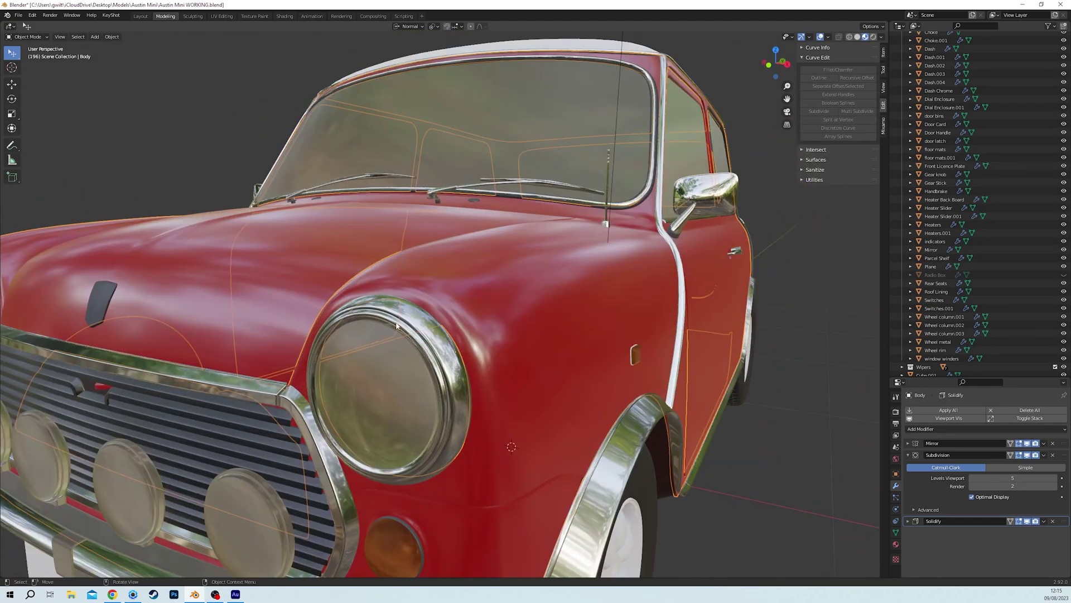
pyautogui.scroll(2, 258, 278)
pyautogui.click(377, 291)
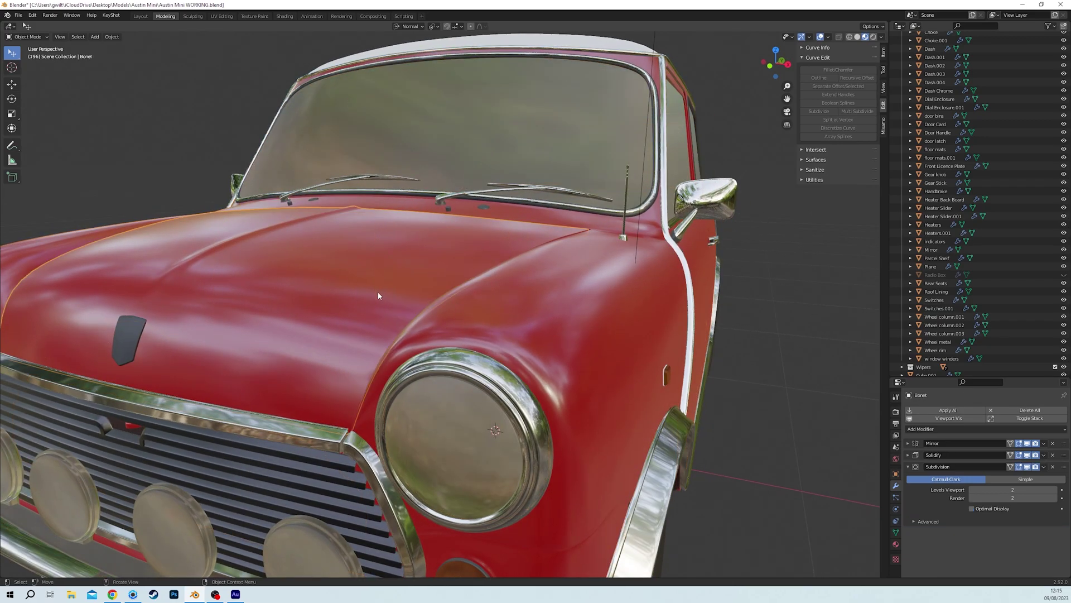
pyautogui.rightClick(335, 301)
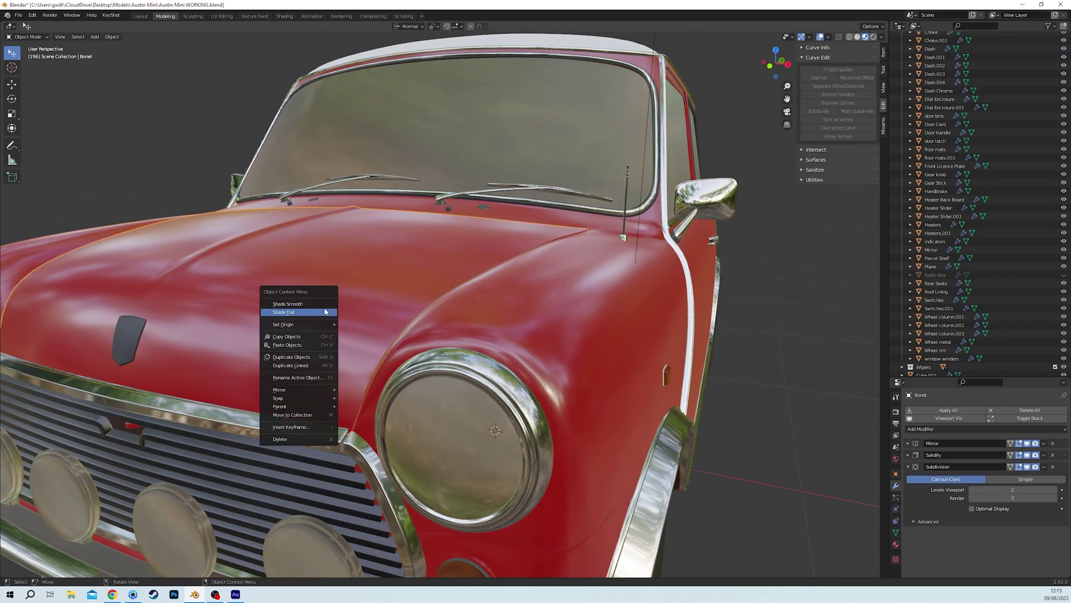
pyautogui.click(326, 312)
pyautogui.moveTo(387, 335); pyautogui.dragTo(413, 343, button='middle')
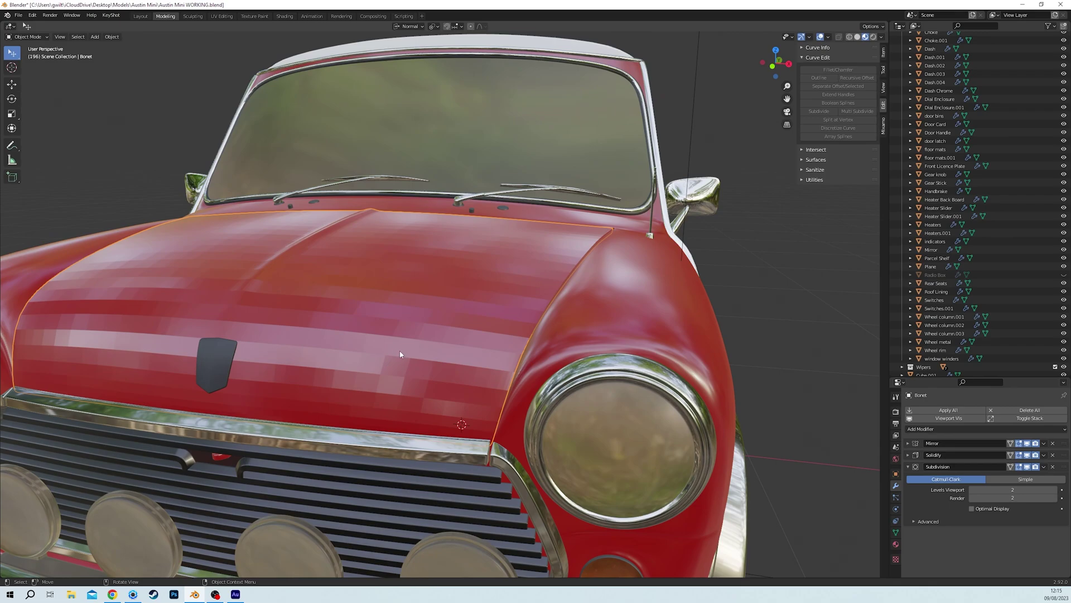
# Return to KeyShot and show the Scene tree listing the Mini's parts.
pyautogui.moveTo(350, 350); pyautogui.dragTo(153, 292, button='middle')
pyautogui.rightClick(322, 331)
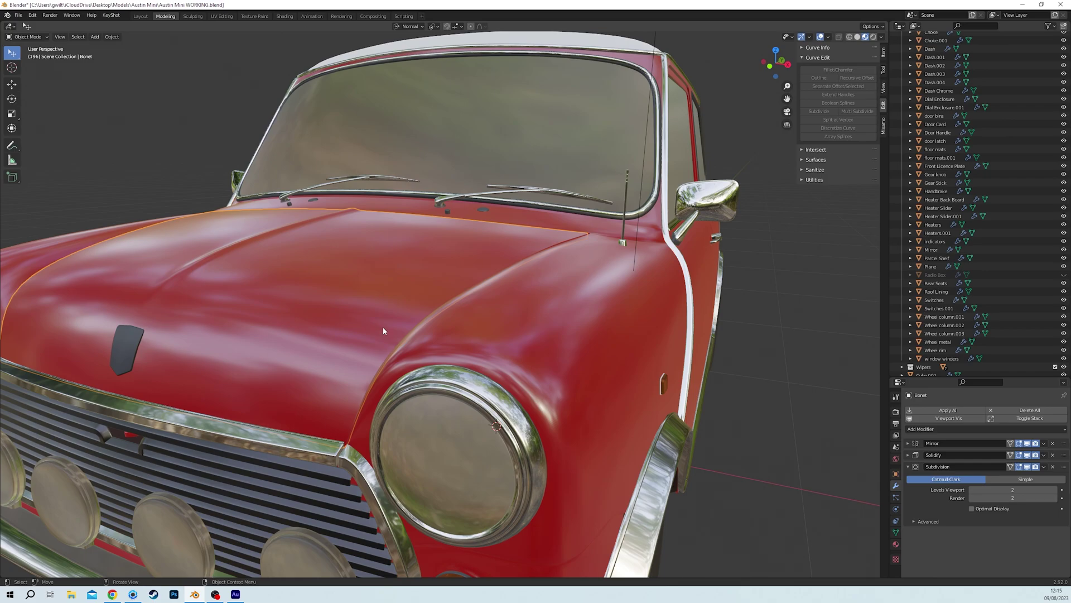
pyautogui.hotkey('alt', 'Tab')
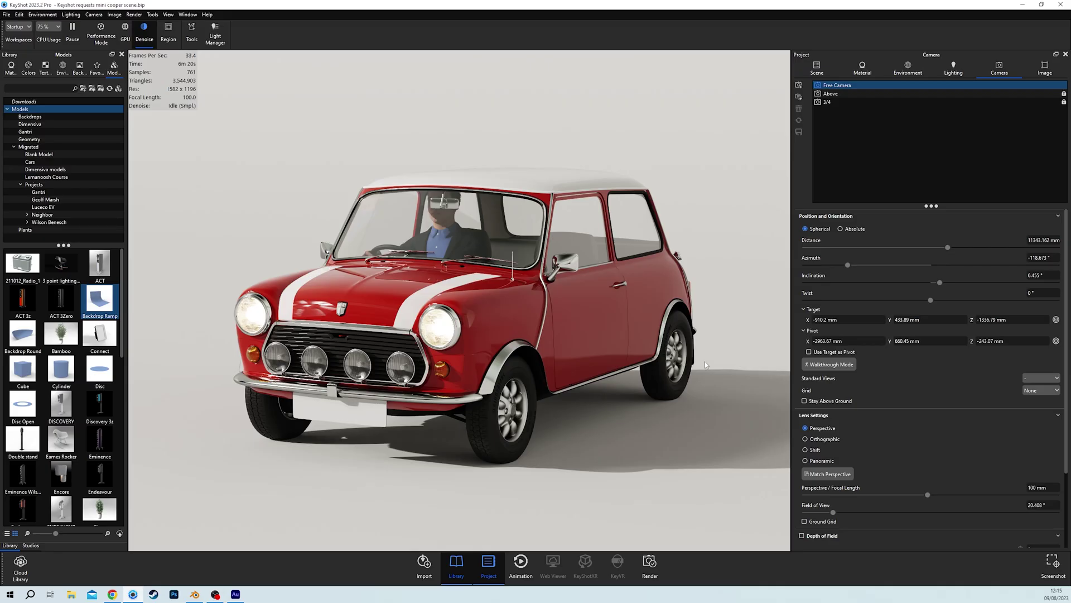
pyautogui.click(748, 312)
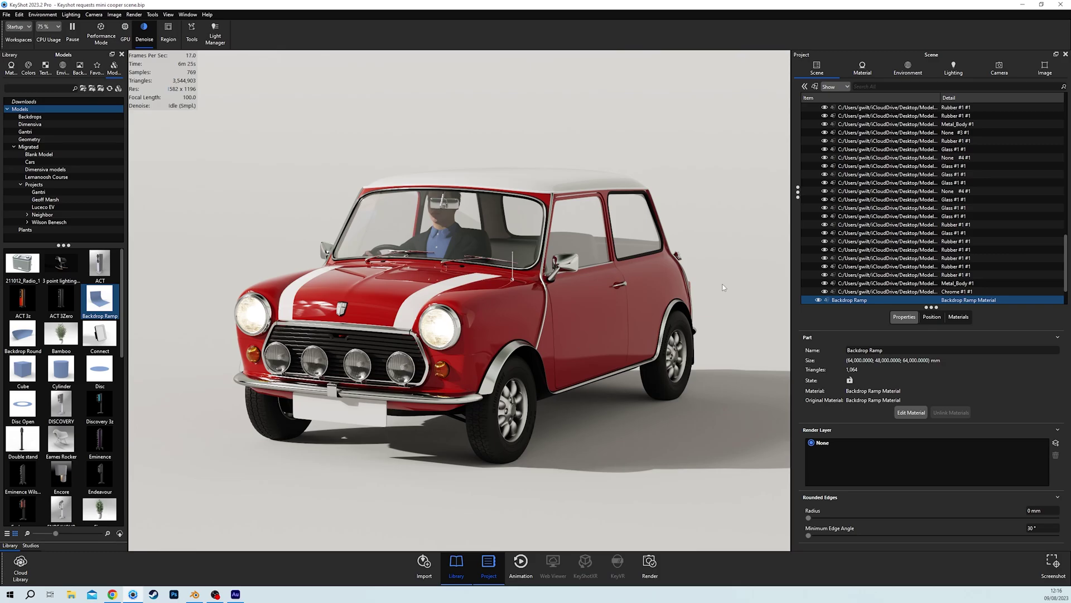
pyautogui.click(995, 68)
pyautogui.moveTo(413, 318); pyautogui.dragTo(455, 331, button='middle')
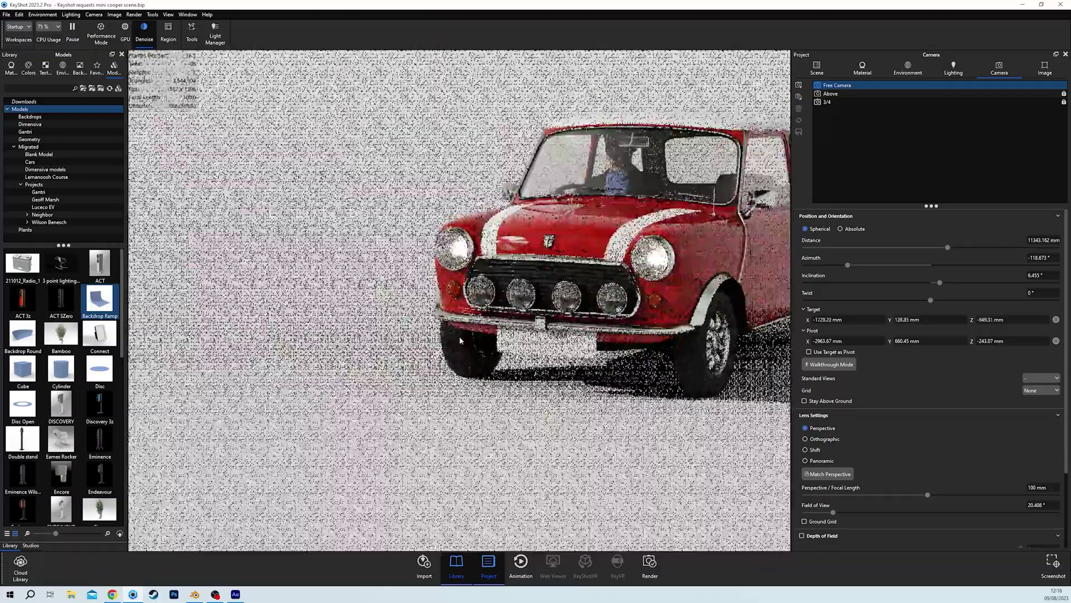
pyautogui.scroll(2, 457, 331)
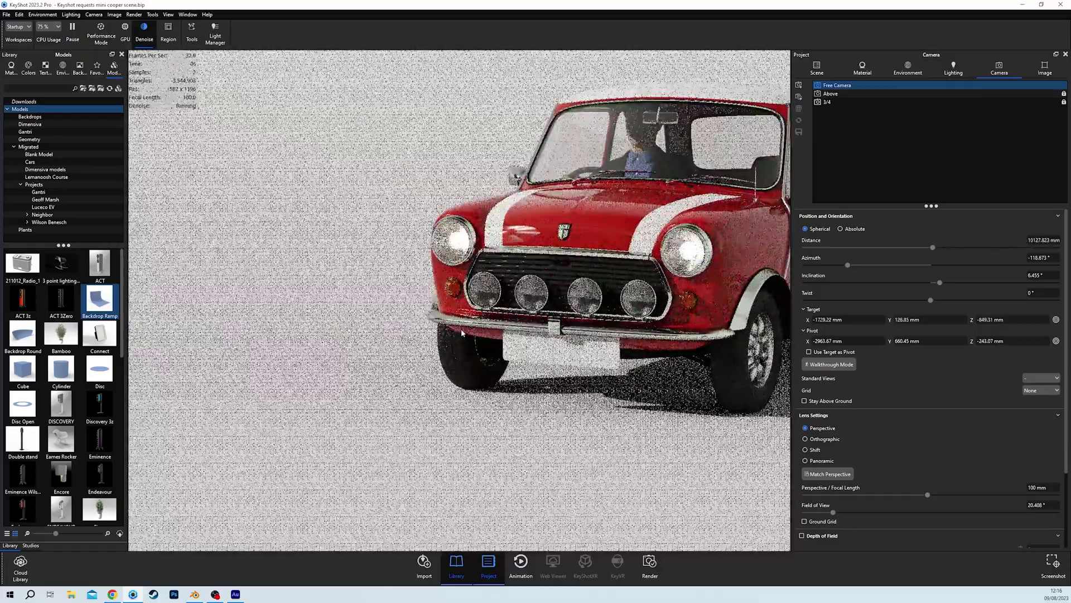
pyautogui.scroll(6, 462, 332)
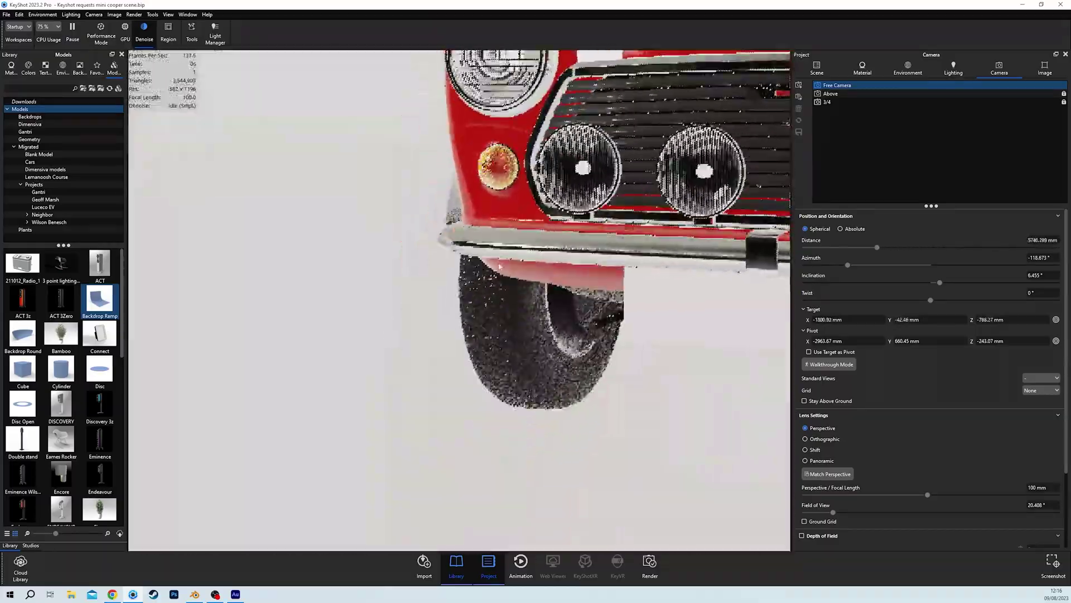
pyautogui.scroll(6, 500, 267)
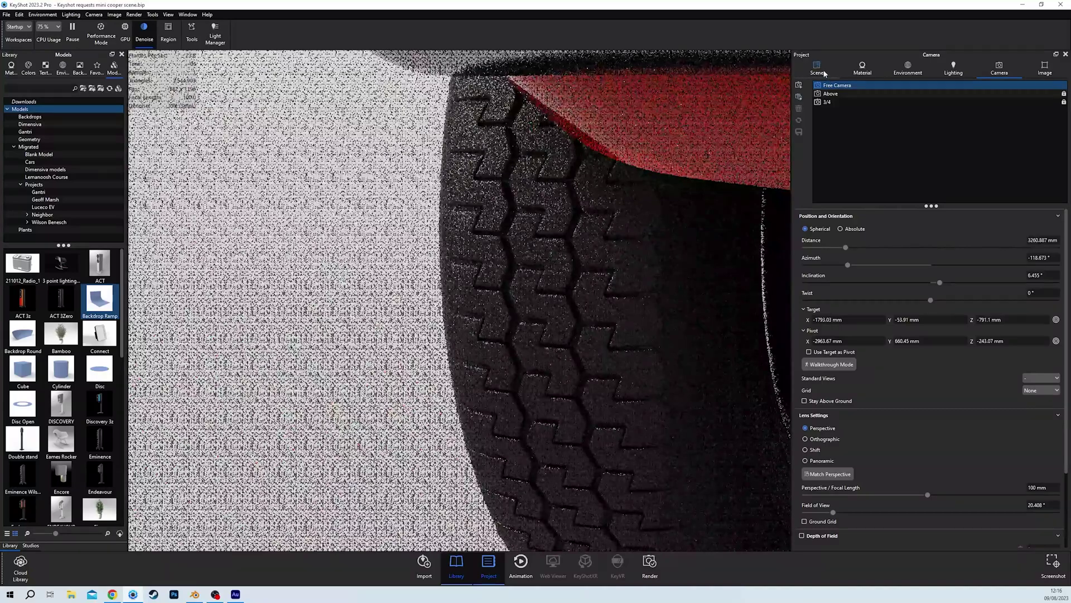
pyautogui.click(825, 73)
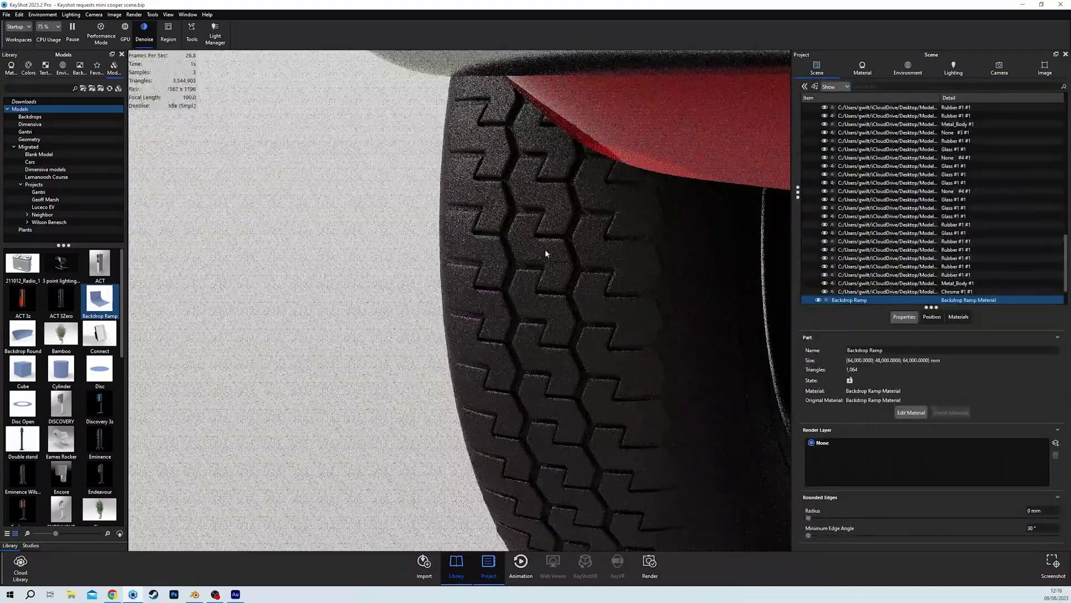
pyautogui.click(550, 251)
pyautogui.doubleClick(1039, 510)
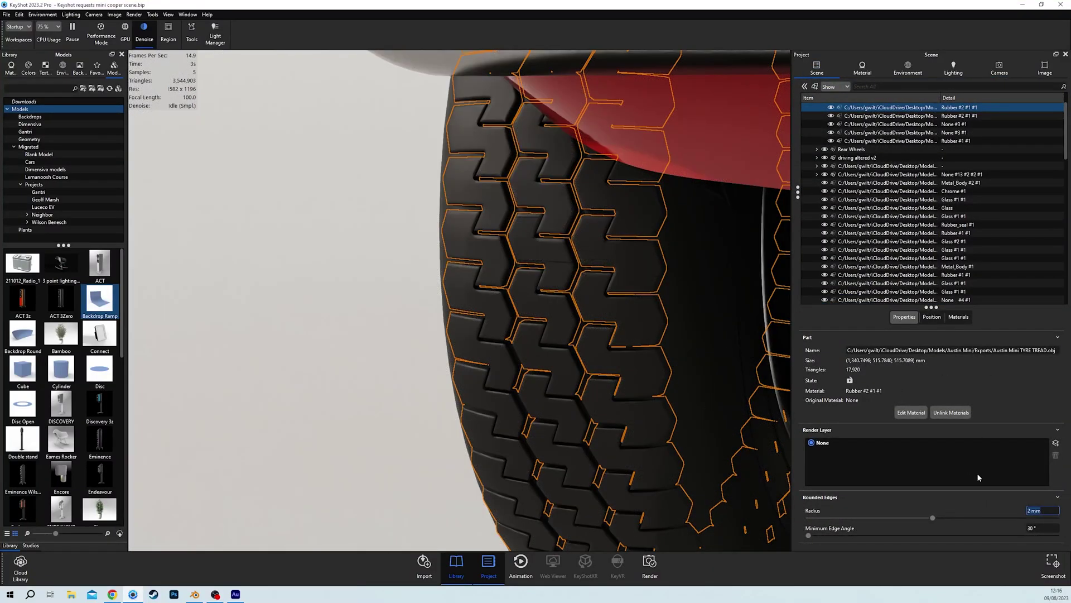
pyautogui.write('0')
pyautogui.press('Return')
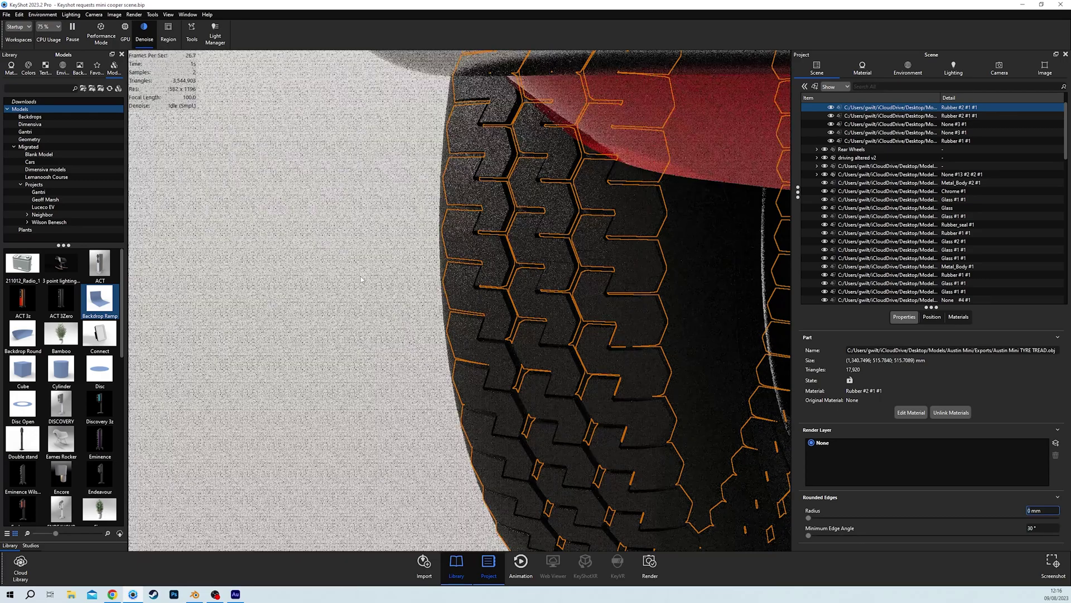
pyautogui.click(361, 276)
pyautogui.click(537, 297)
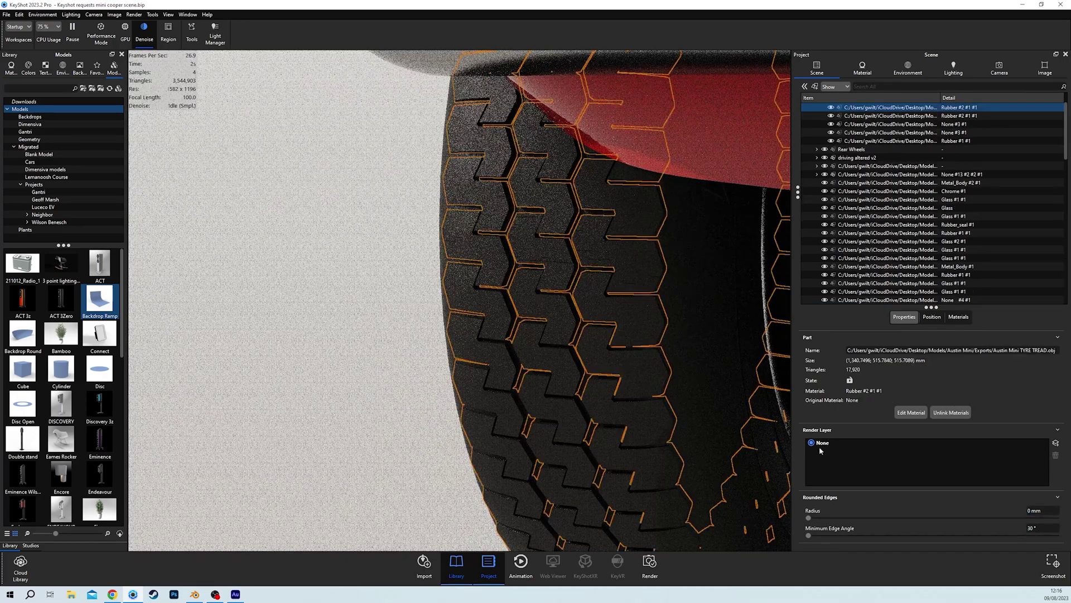
pyautogui.click(315, 292)
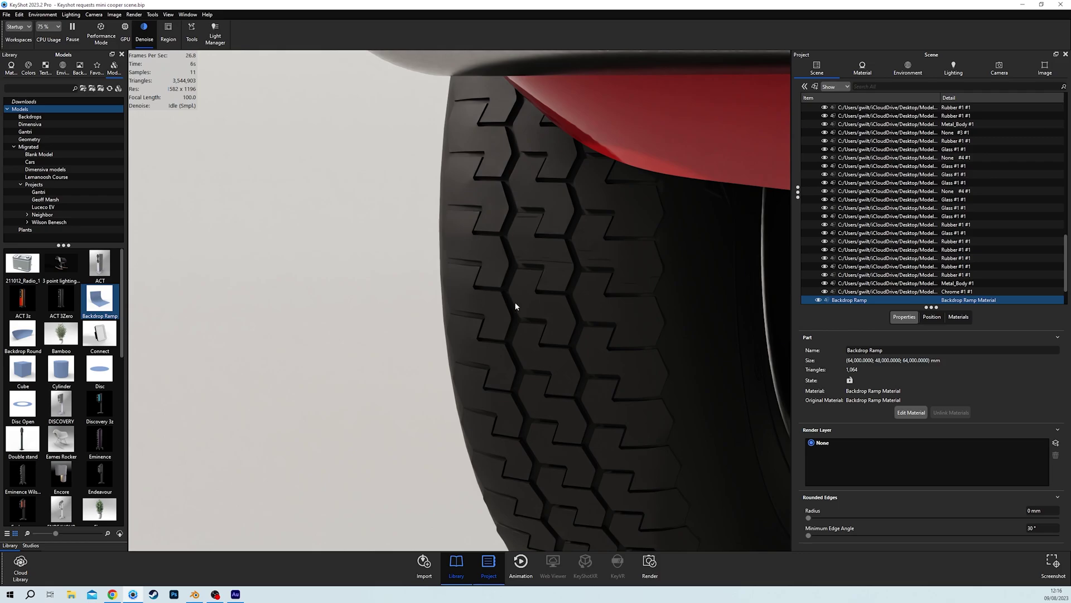
pyautogui.click(541, 297)
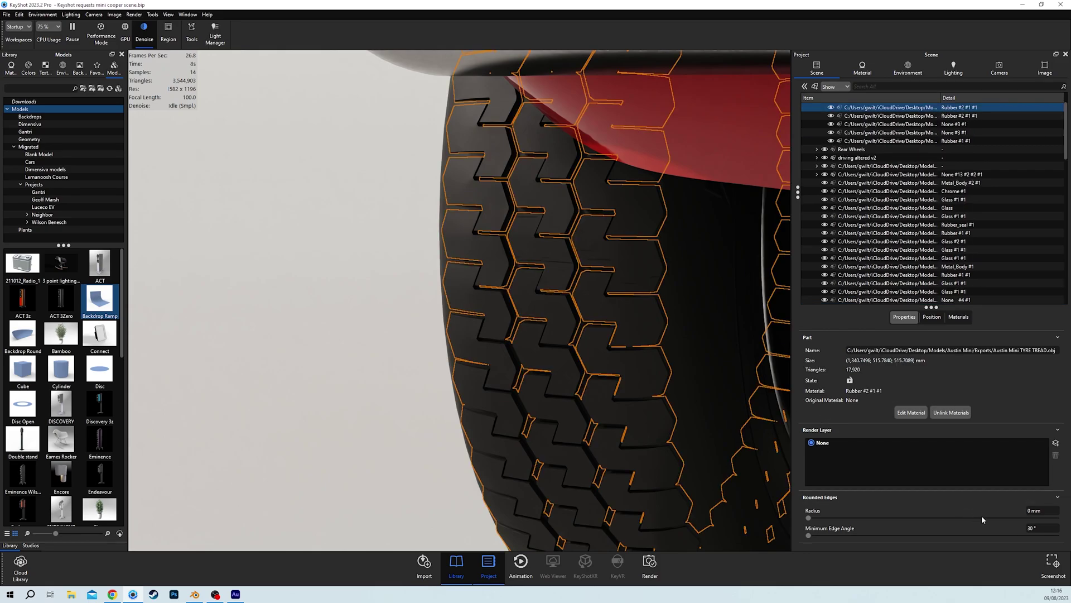
pyautogui.press('Tab')
pyautogui.press('Return')
pyautogui.click(514, 324)
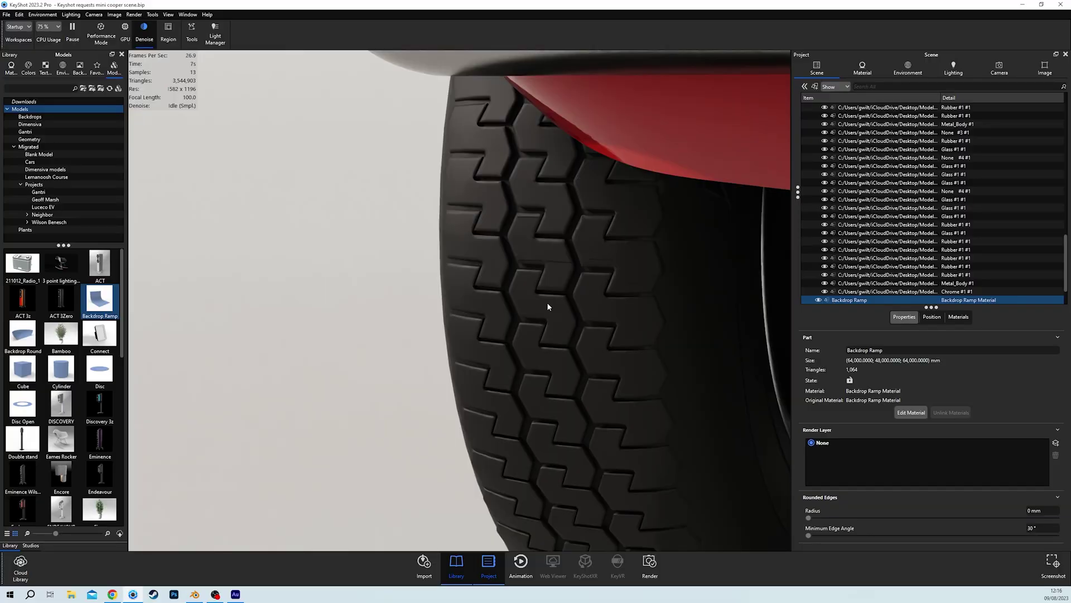
# Frame the whole Mini in three-quarter view and select the Free Camera.
pyautogui.scroll(-8, 547, 306)
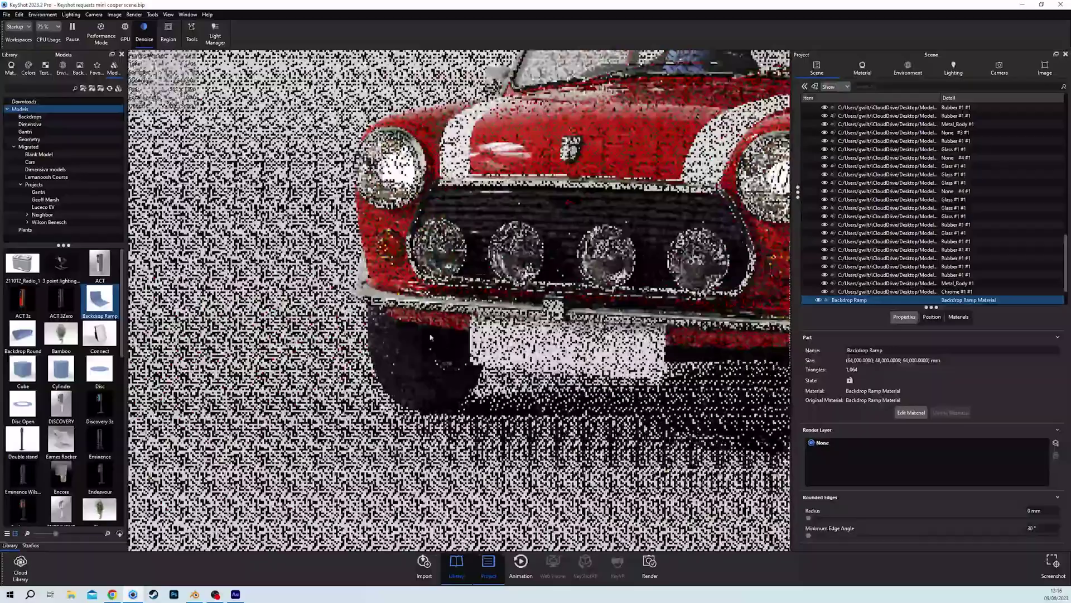
pyautogui.scroll(-3, 430, 337)
pyautogui.moveTo(430, 337); pyautogui.dragTo(604, 233)
pyautogui.scroll(1, 503, 335)
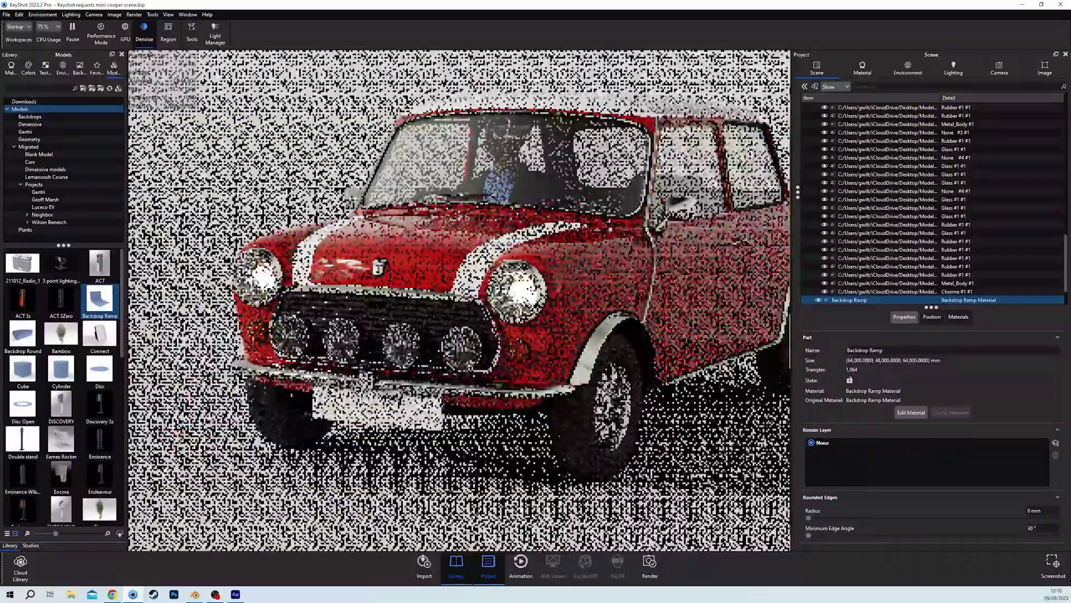
pyautogui.scroll(-3, 502, 334)
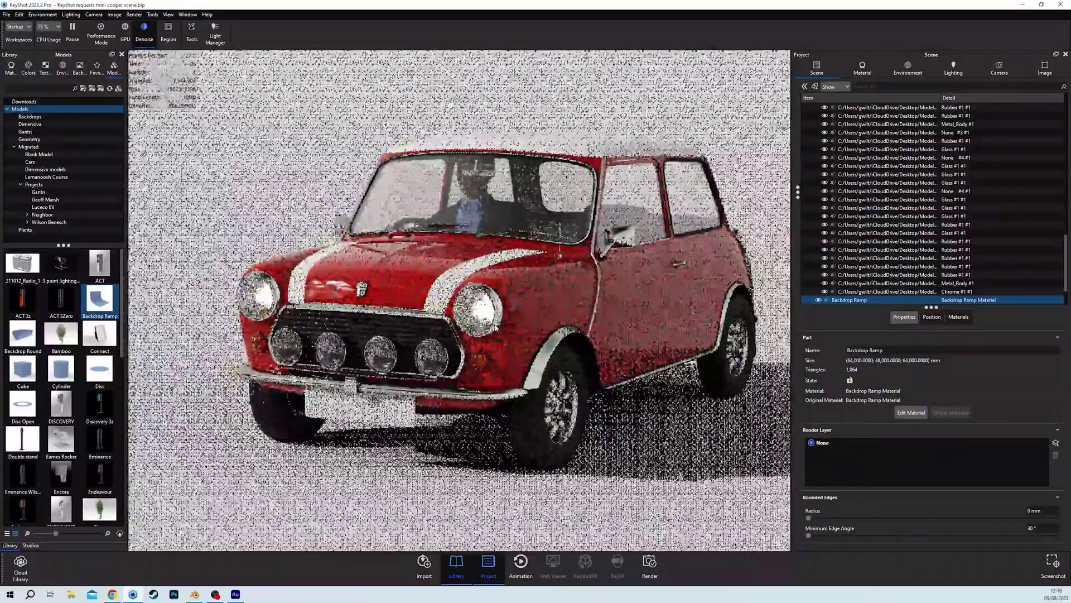
pyautogui.click(999, 68)
pyautogui.click(828, 102)
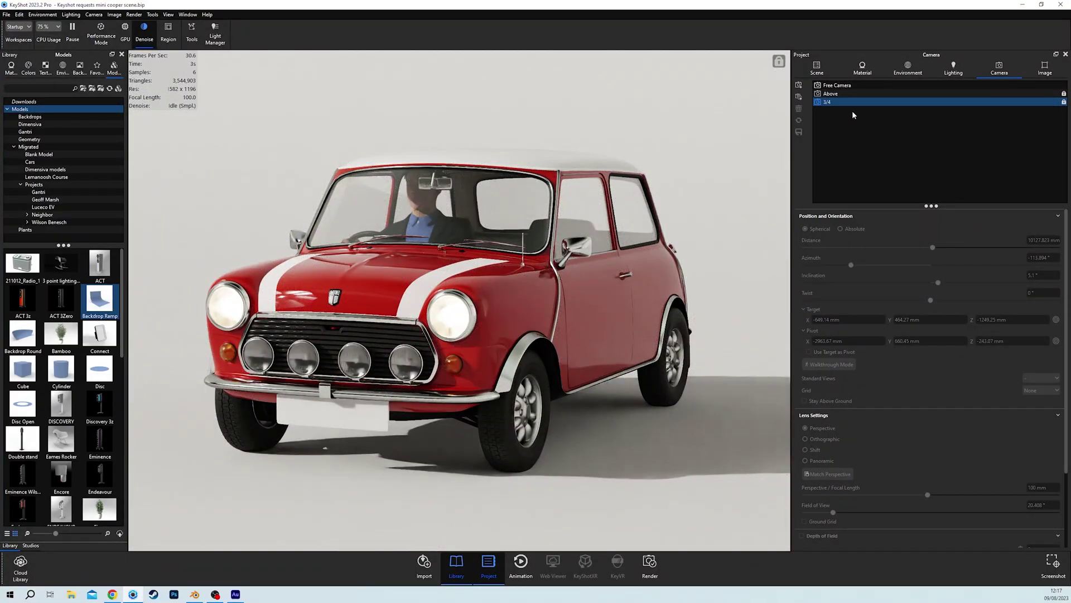
pyautogui.click(847, 85)
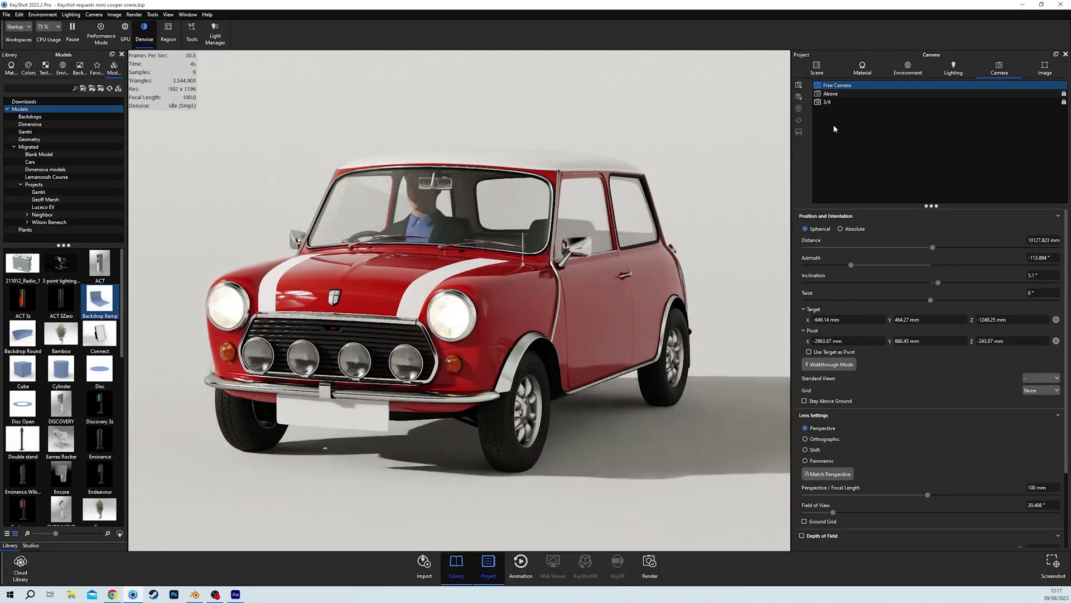
# Enable Depth of Field, focus on the car's front, and set the F-stop to 0.5.
pyautogui.scroll(-3, 873, 416)
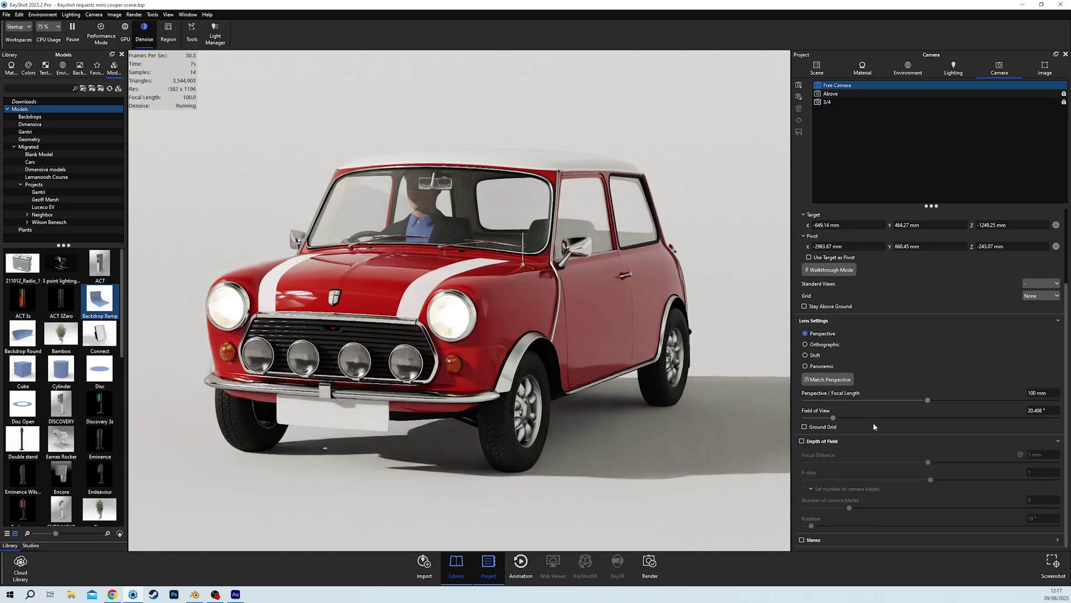
pyautogui.click(831, 441)
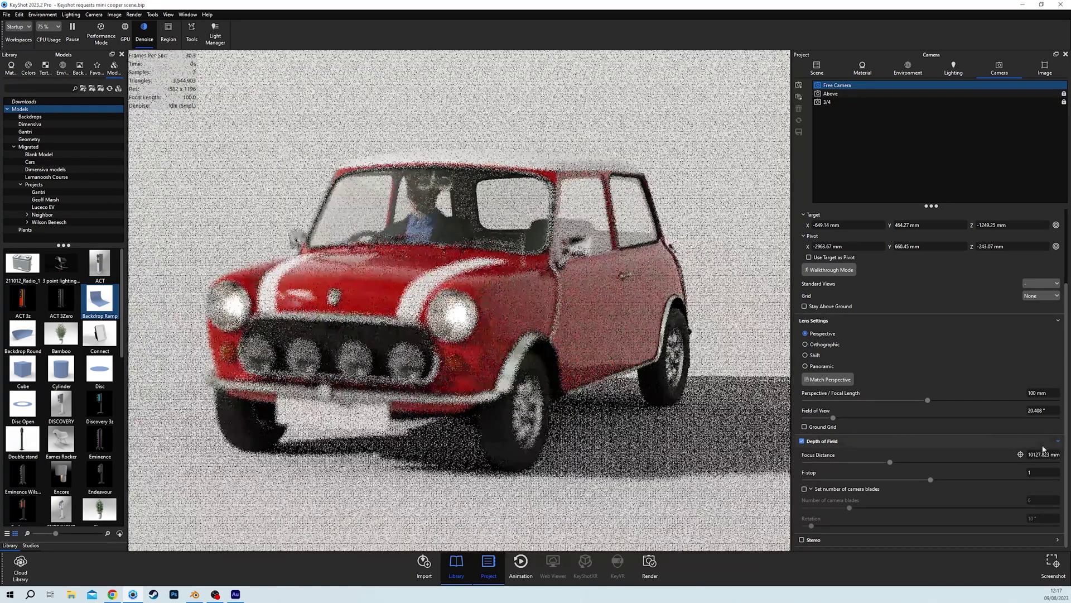
pyautogui.click(1021, 454)
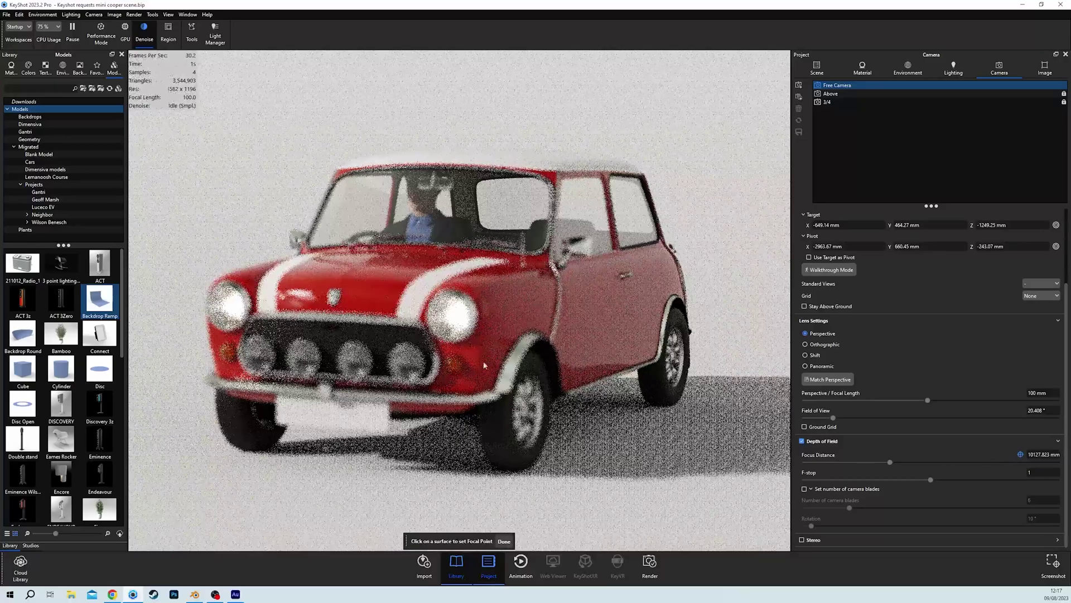
pyautogui.click(485, 304)
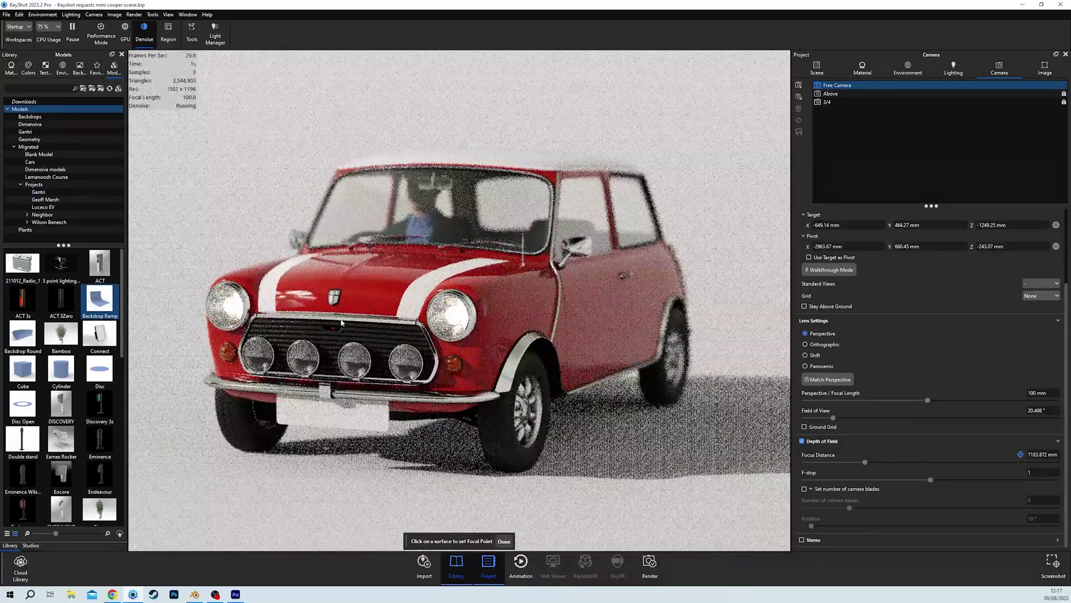
pyautogui.click(504, 541)
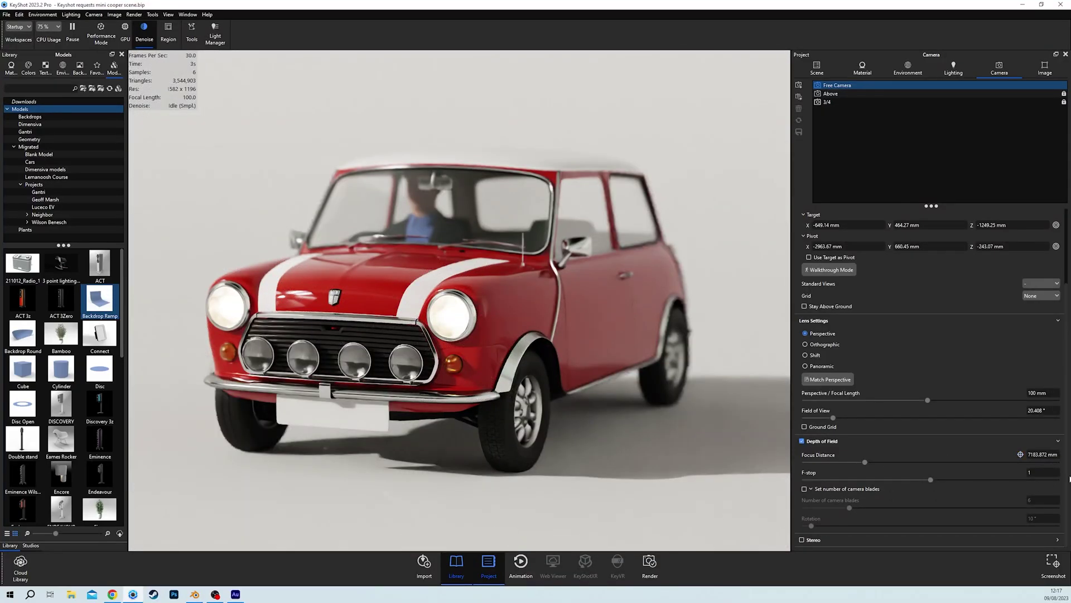
pyautogui.click(1042, 472)
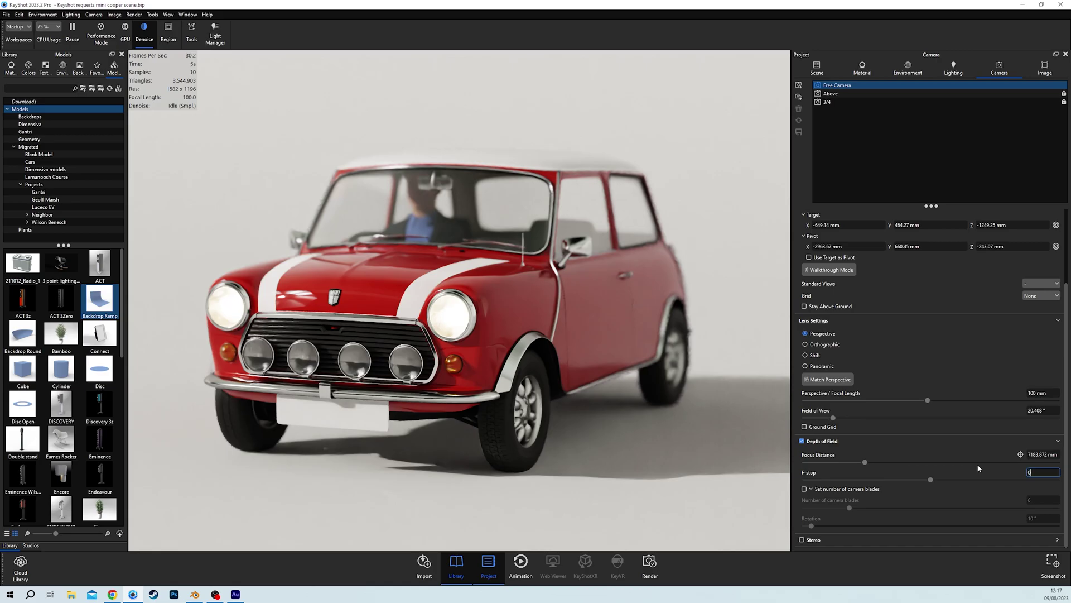
pyautogui.write('0.5')
pyautogui.press('Return')
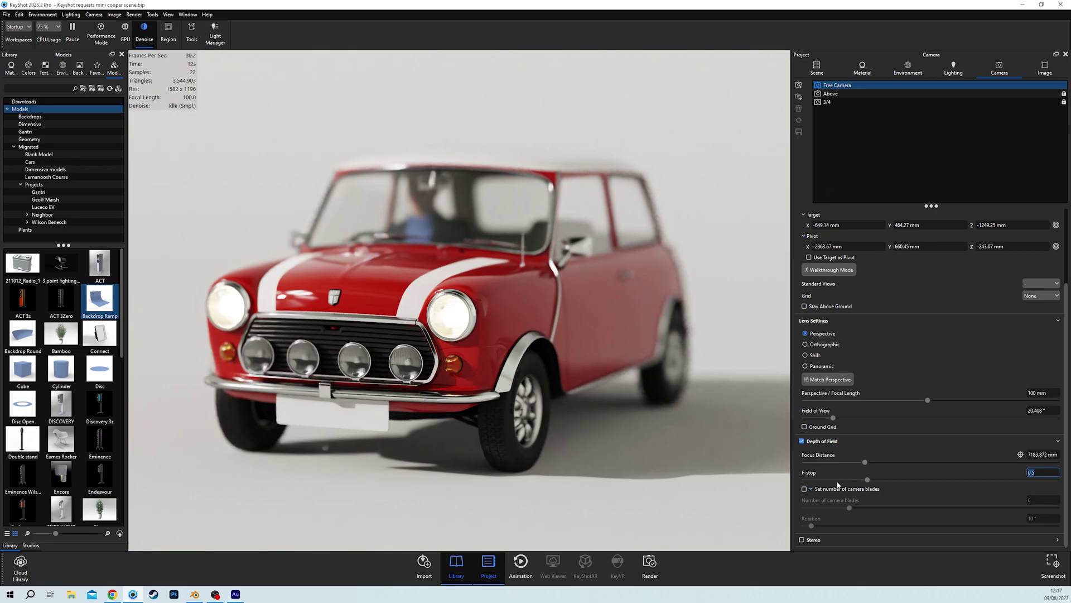
# Turn on 'Set number of camera blades', giving 6 blades at 10° rotation.
pyautogui.click(804, 488)
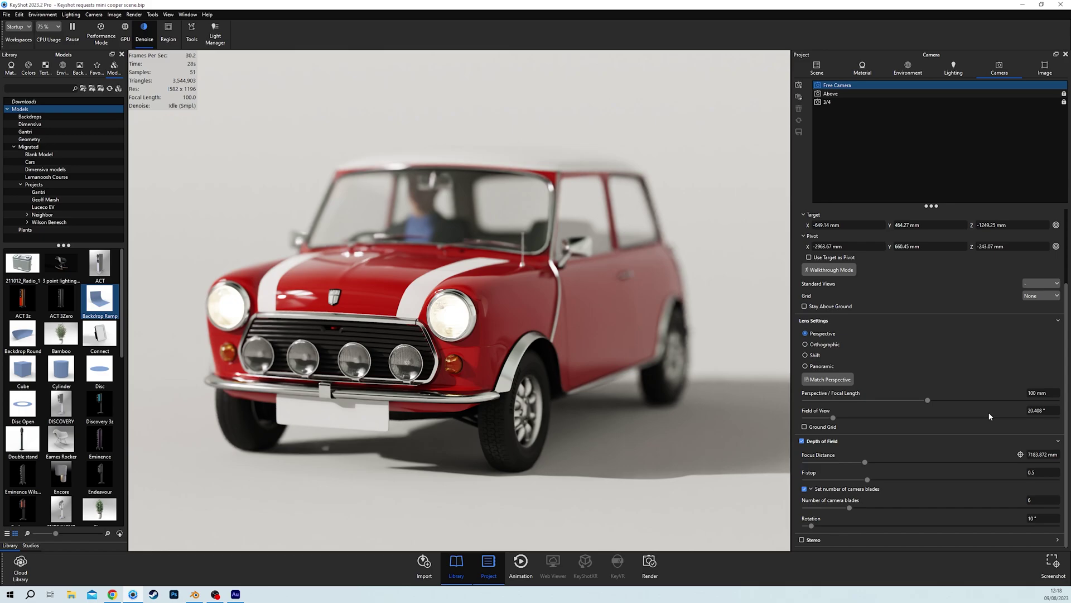
pyautogui.scroll(1, 989, 415)
pyautogui.scroll(-1, 893, 430)
pyautogui.scroll(3, 854, 442)
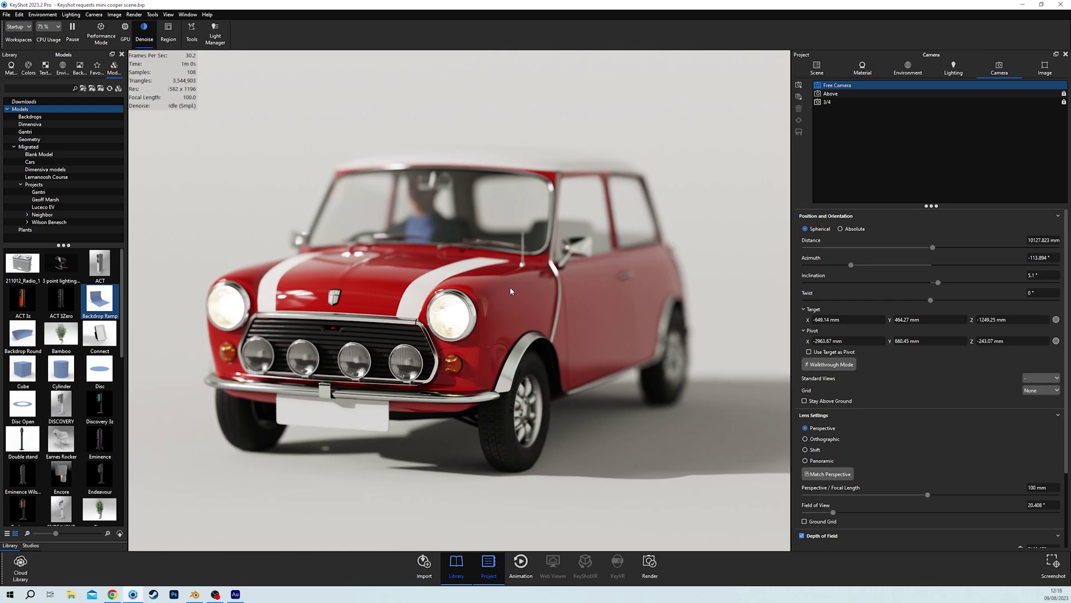
pyautogui.scroll(-3, 922, 431)
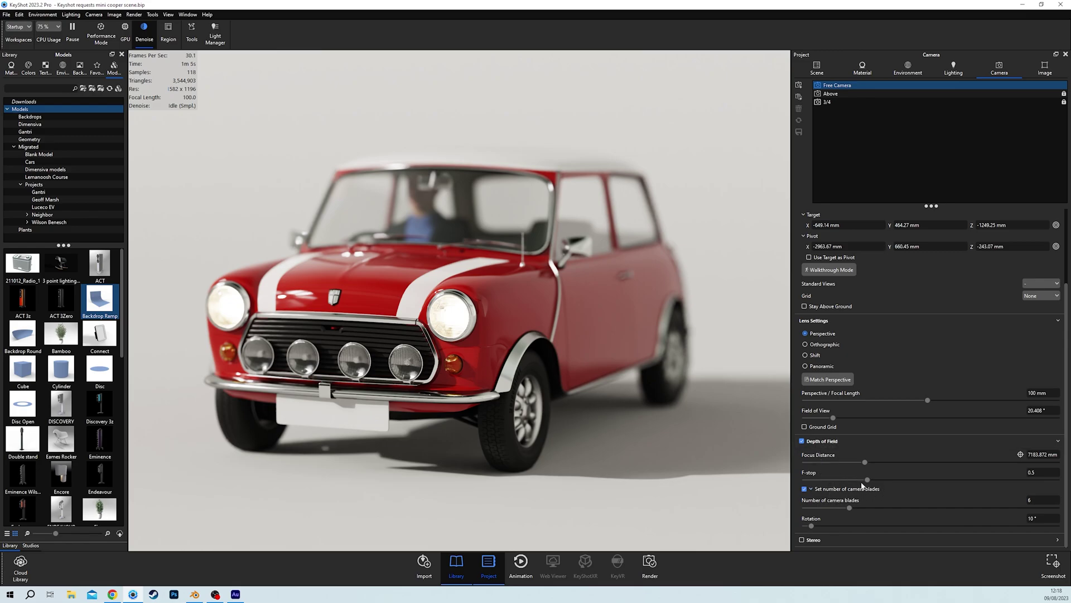
# Select the camera blade count setting under Depth of Field.
pyautogui.click(1038, 499)
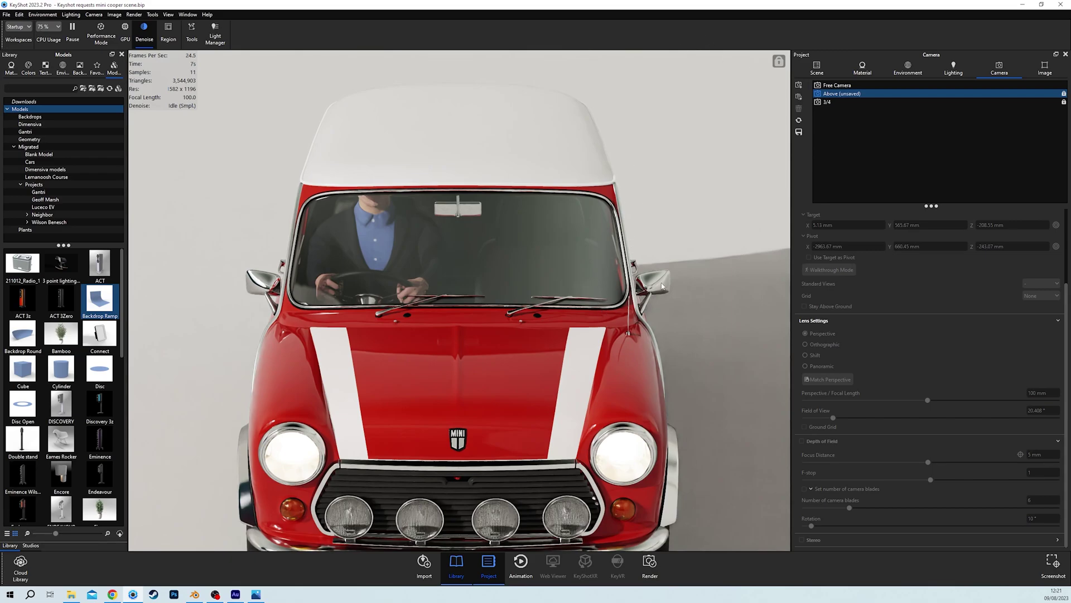
# Select the windshield glass in the Scene tab and open its Glass #1 #1 material.
pyautogui.click(817, 70)
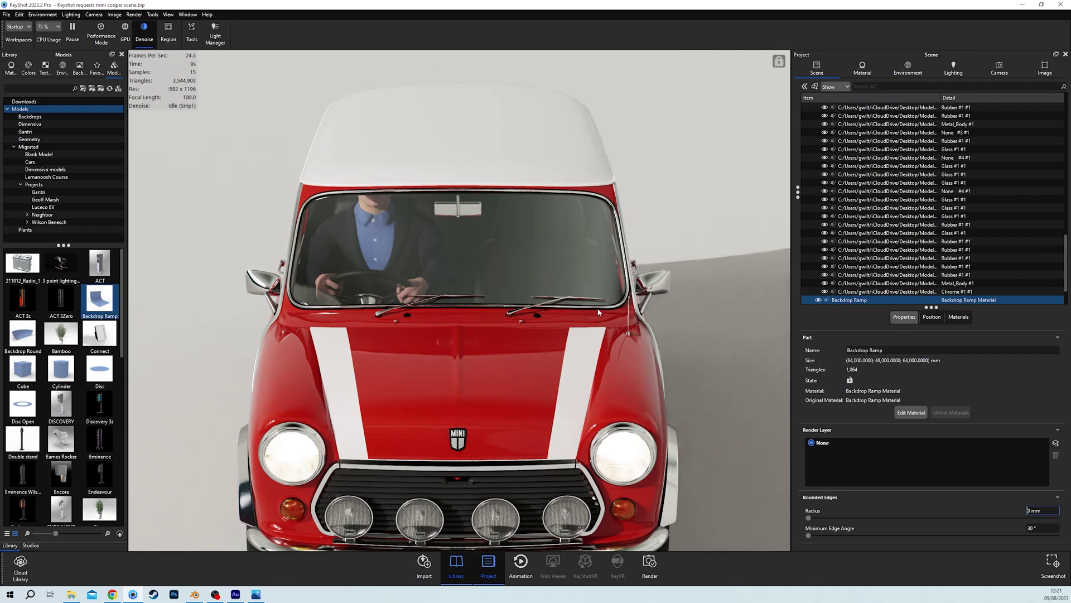
pyautogui.click(597, 311)
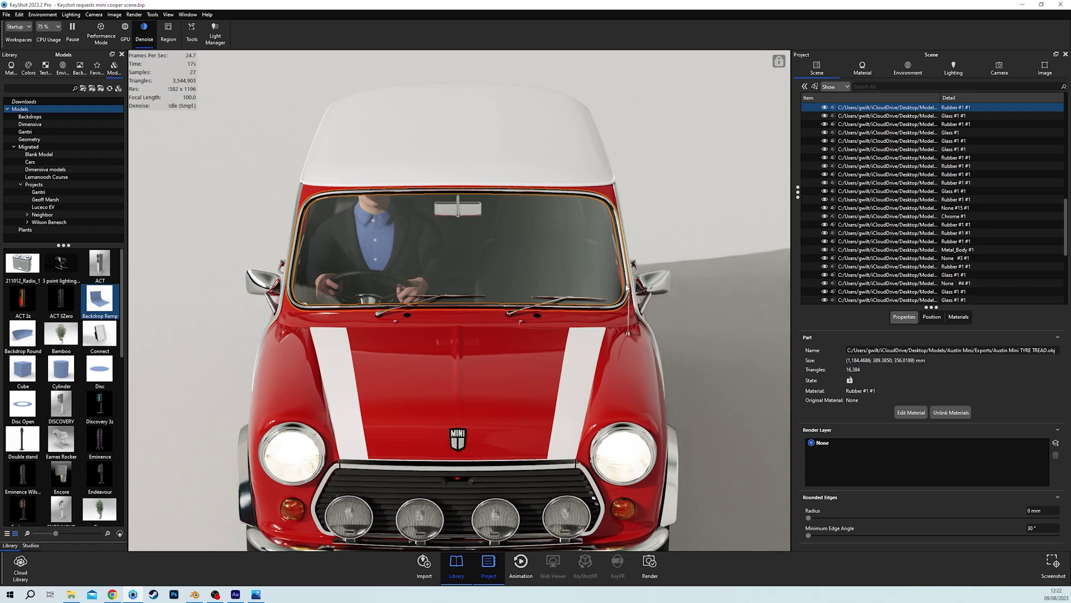
pyautogui.click(628, 296)
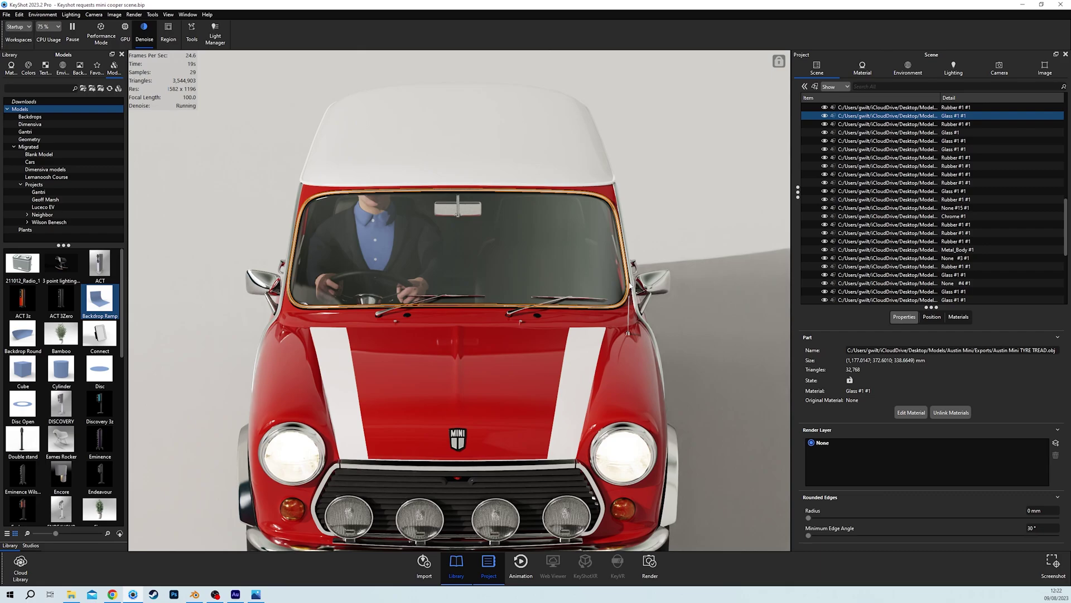
pyautogui.doubleClick(628, 296)
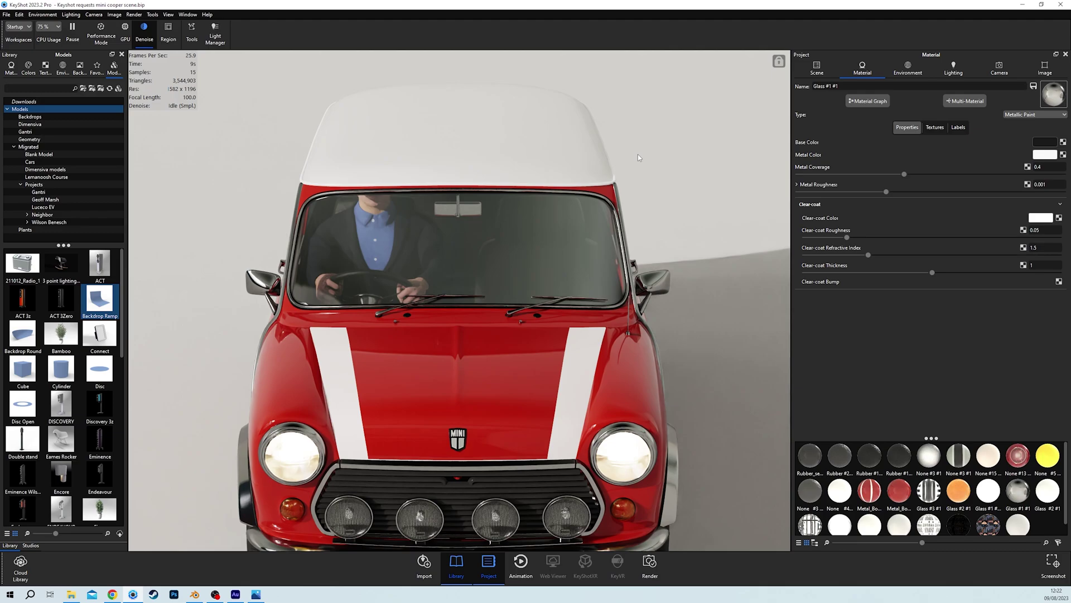
pyautogui.click(173, 38)
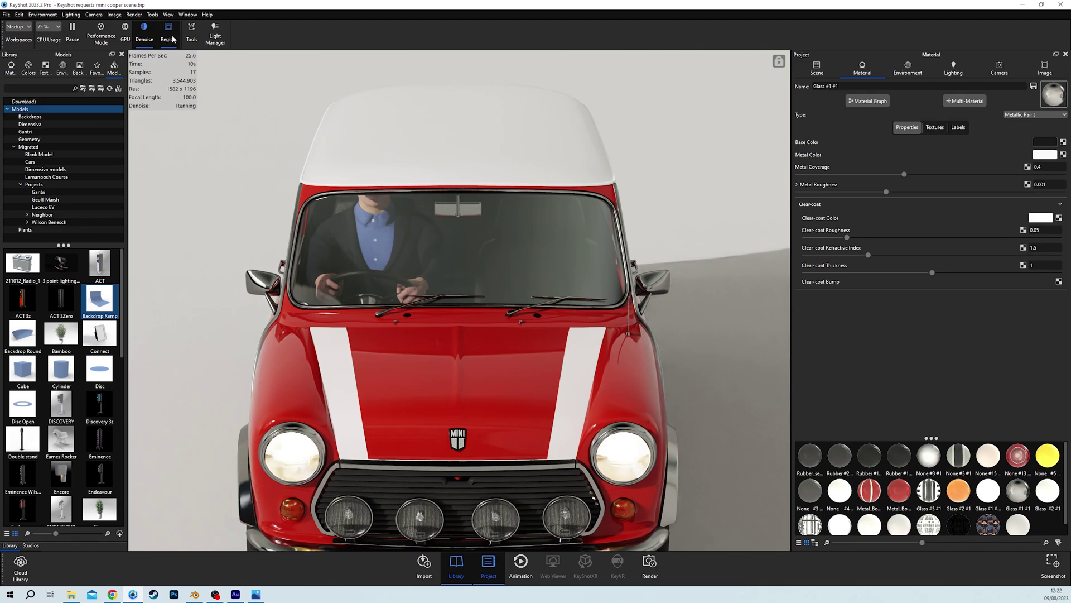
pyautogui.moveTo(285, 168); pyautogui.dragTo(634, 314)
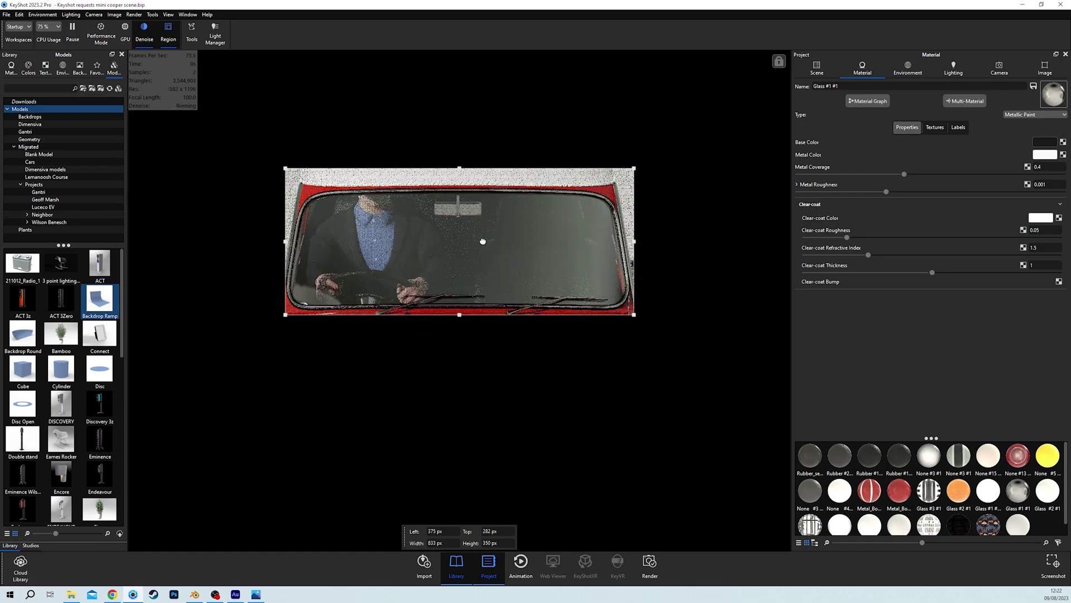
pyautogui.moveTo(459, 168); pyautogui.dragTo(456, 182)
pyautogui.moveTo(285, 245); pyautogui.dragTo(279, 245)
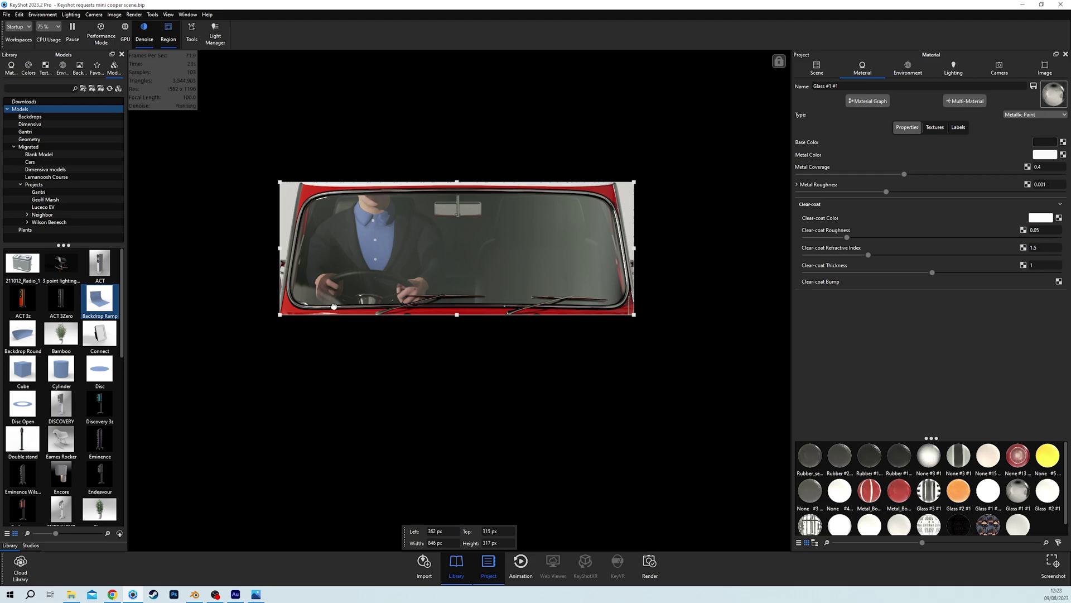
pyautogui.click(168, 31)
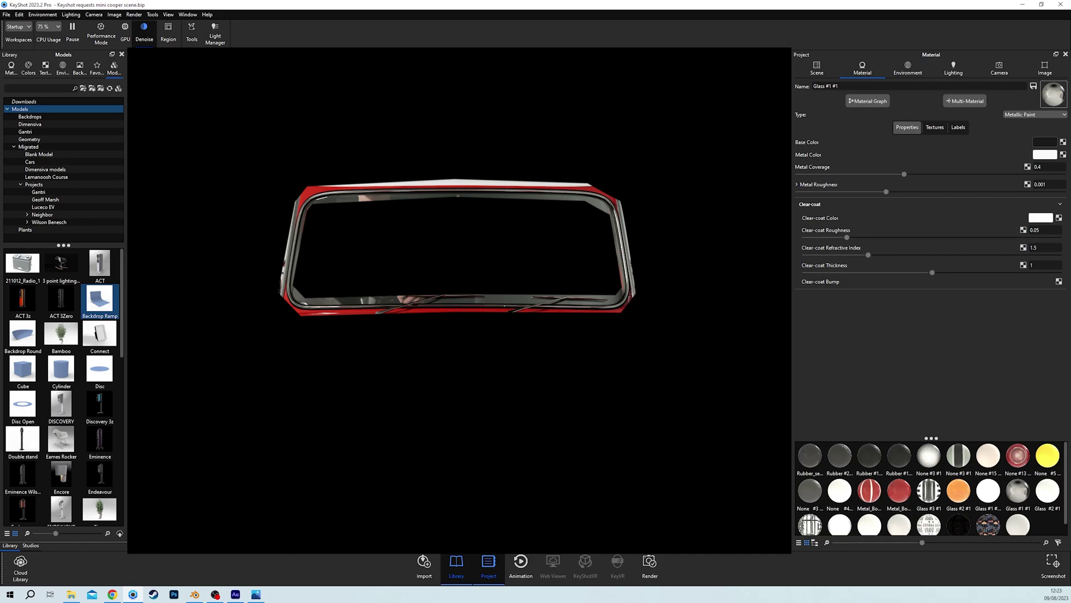
# Bring the full Mini scene back into view and return to the Scene part list.
pyautogui.click(370, 216)
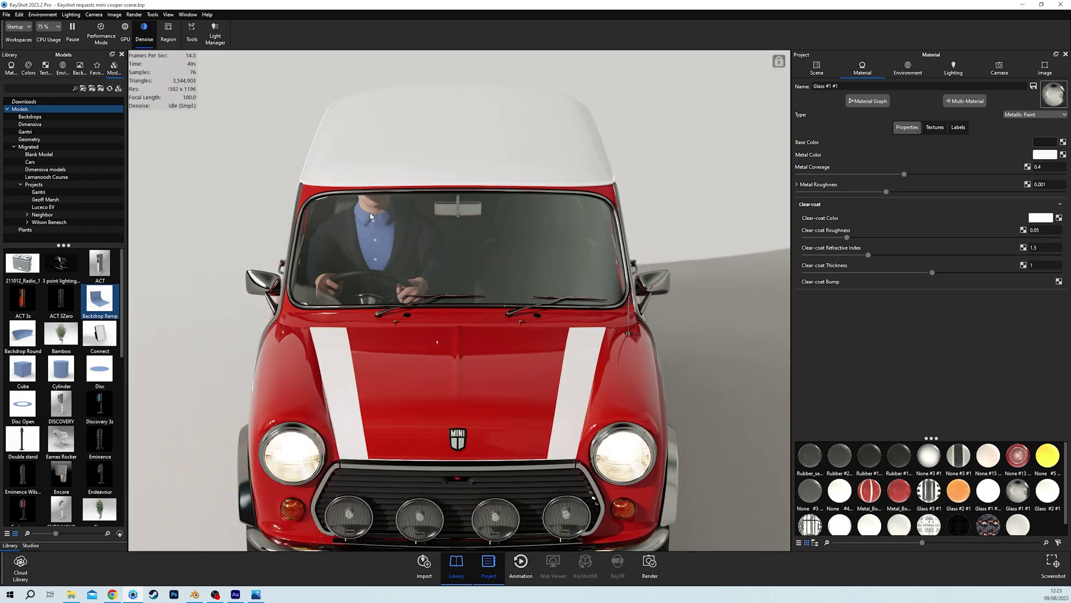
pyautogui.click(428, 232)
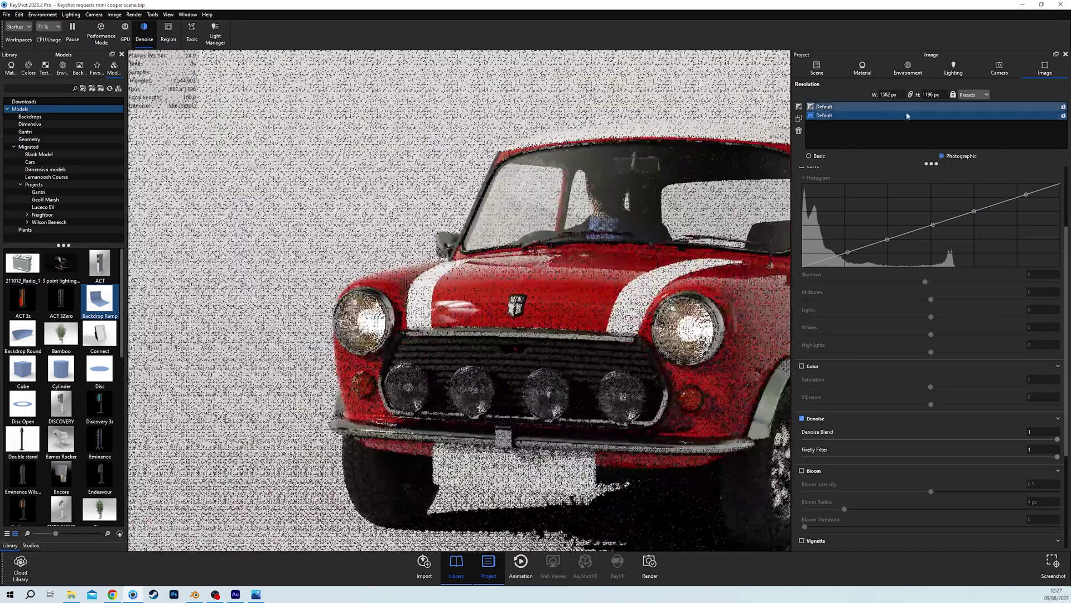
# Switch to the Above camera and save it into a new studio named 'ablve'.
pyautogui.click(991, 73)
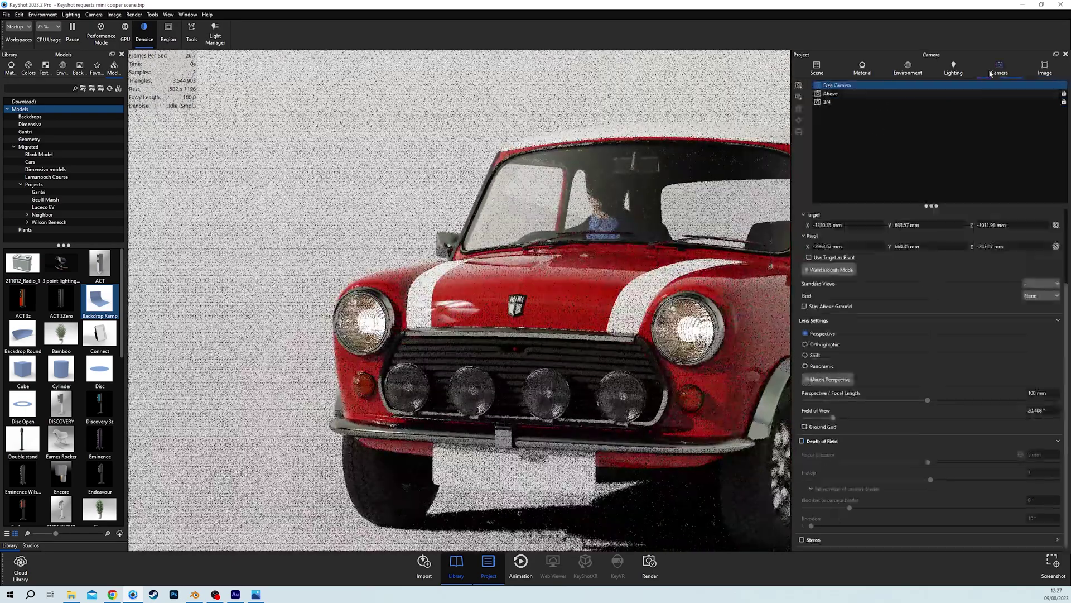
pyautogui.click(904, 102)
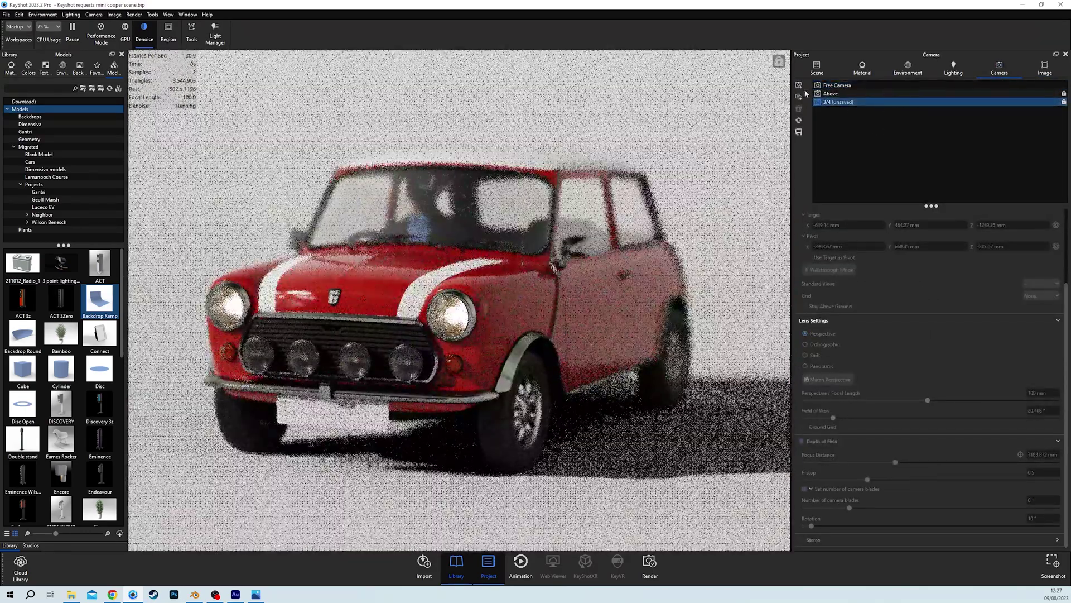
pyautogui.click(820, 94)
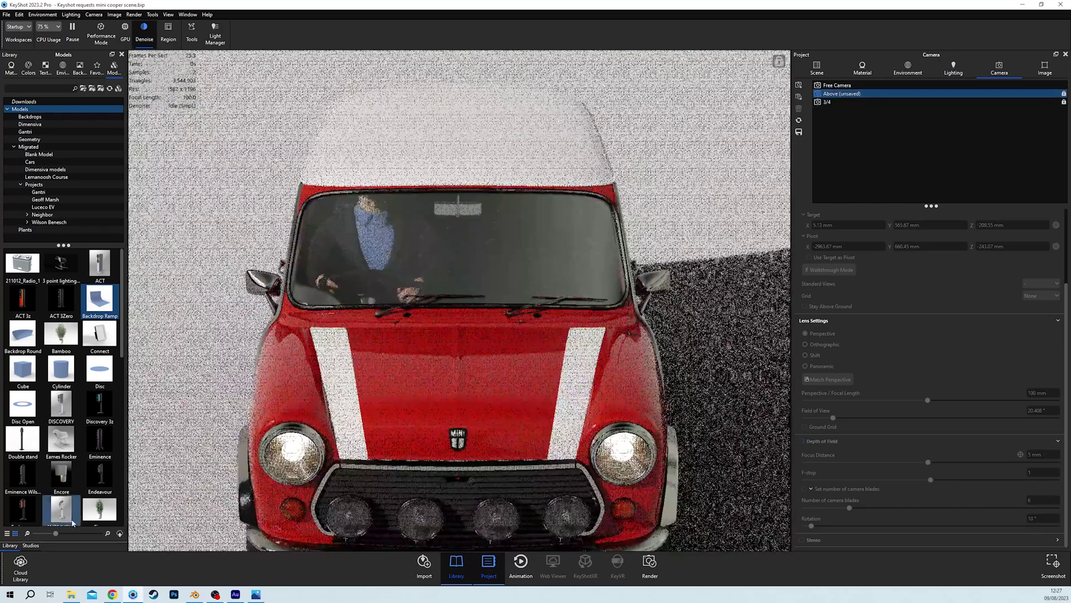
pyautogui.click(30, 545)
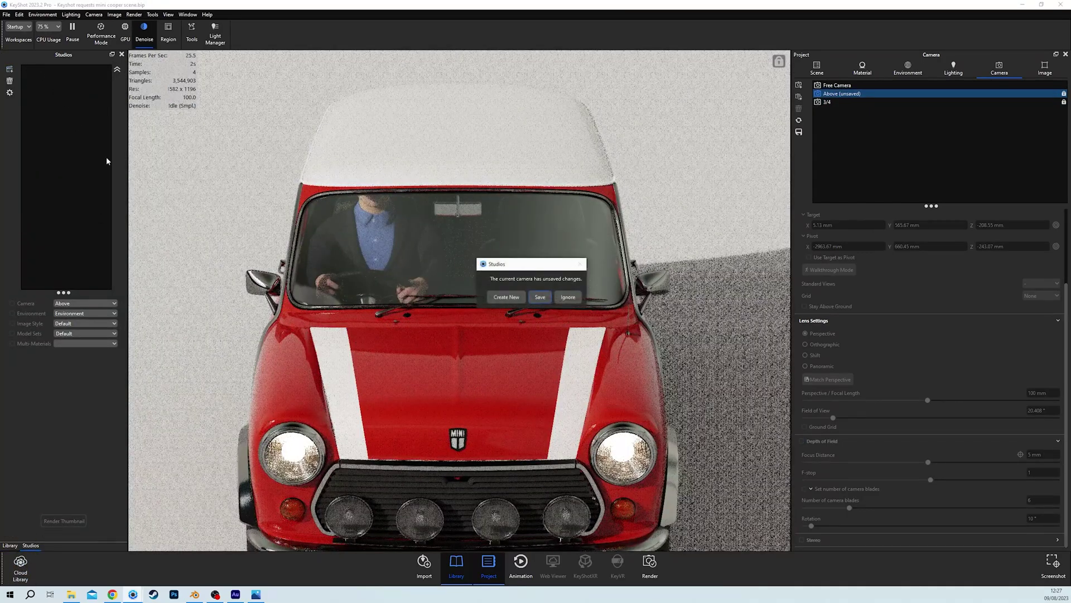
pyautogui.click(540, 297)
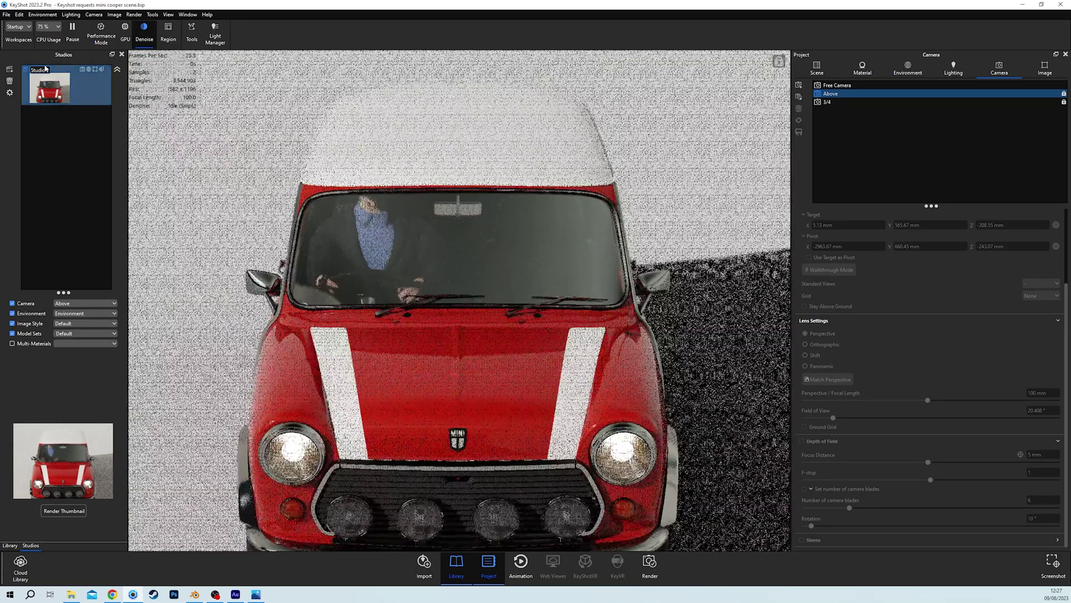
pyautogui.write('ab')
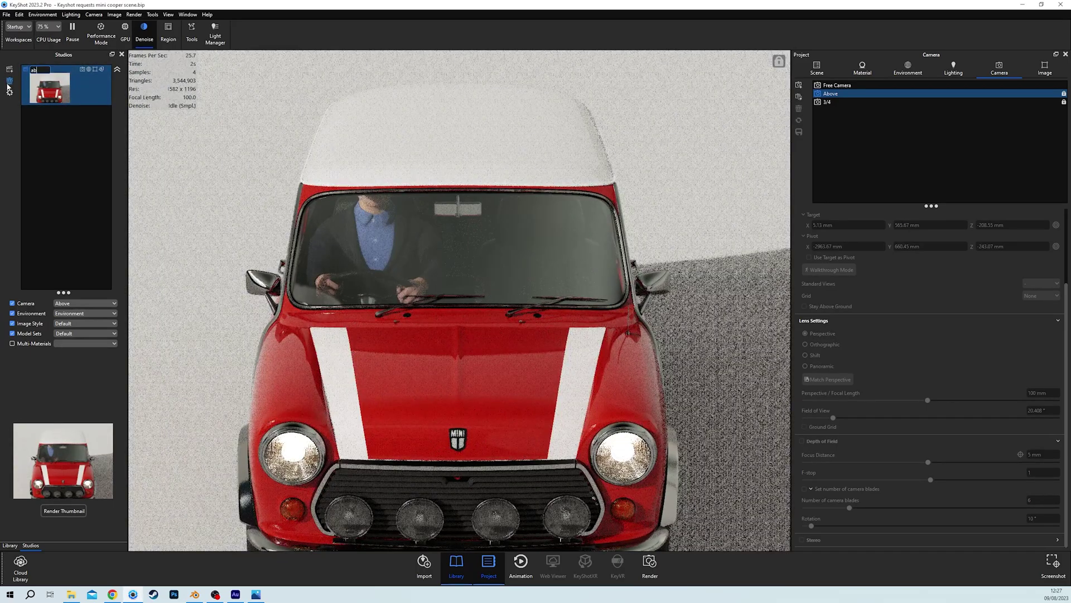
pyautogui.write('lve')
pyautogui.press('Return')
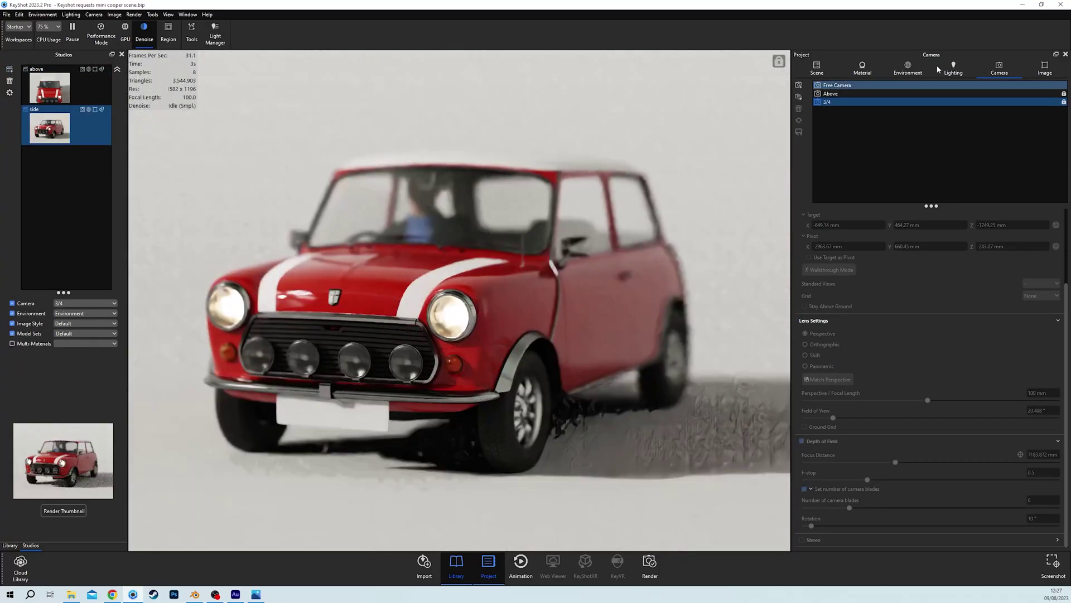
# Apply the Landscape 16:9 resolution preset to the side studio.
pyautogui.click(1045, 67)
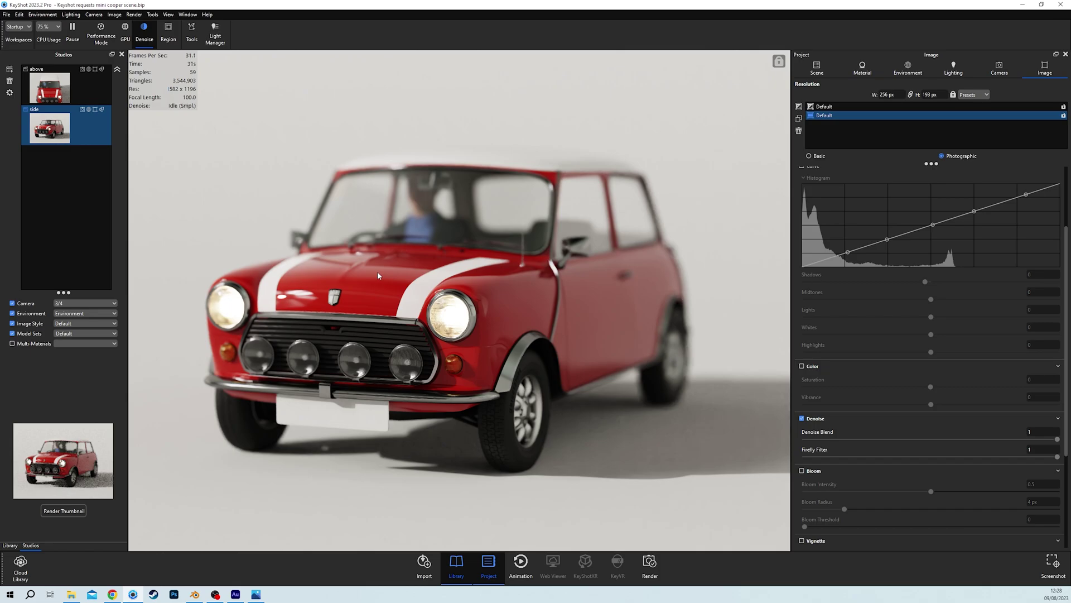
pyautogui.click(973, 95)
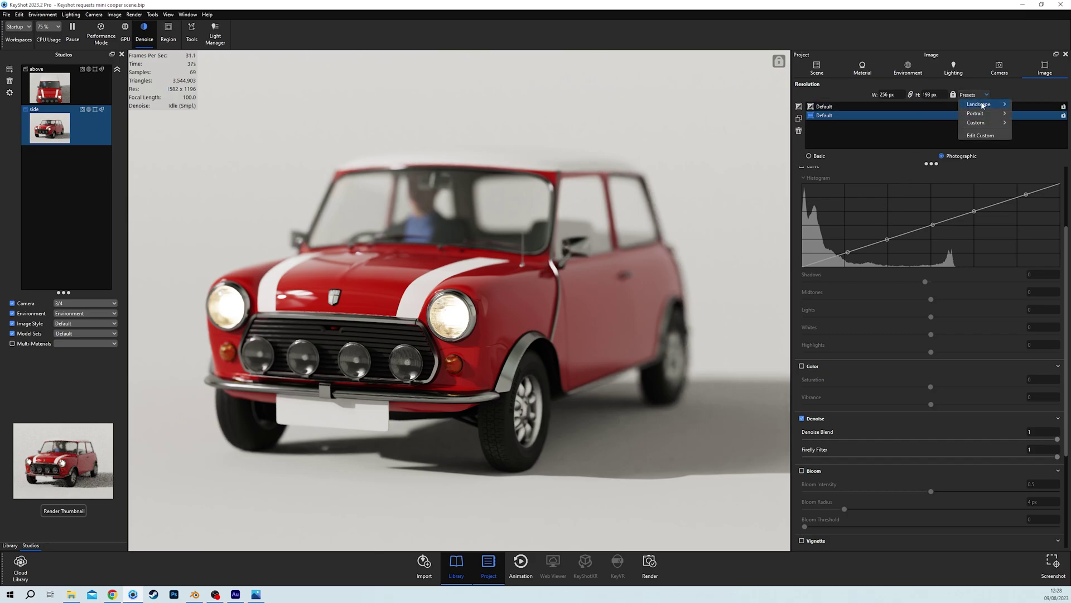
pyautogui.moveTo(999, 104)
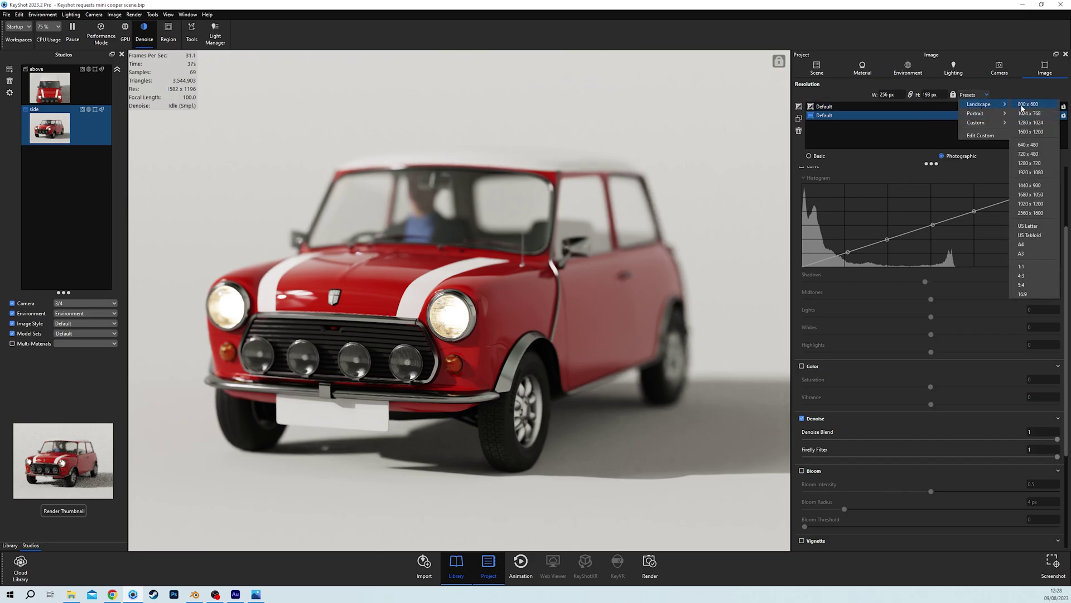
pyautogui.click(1022, 294)
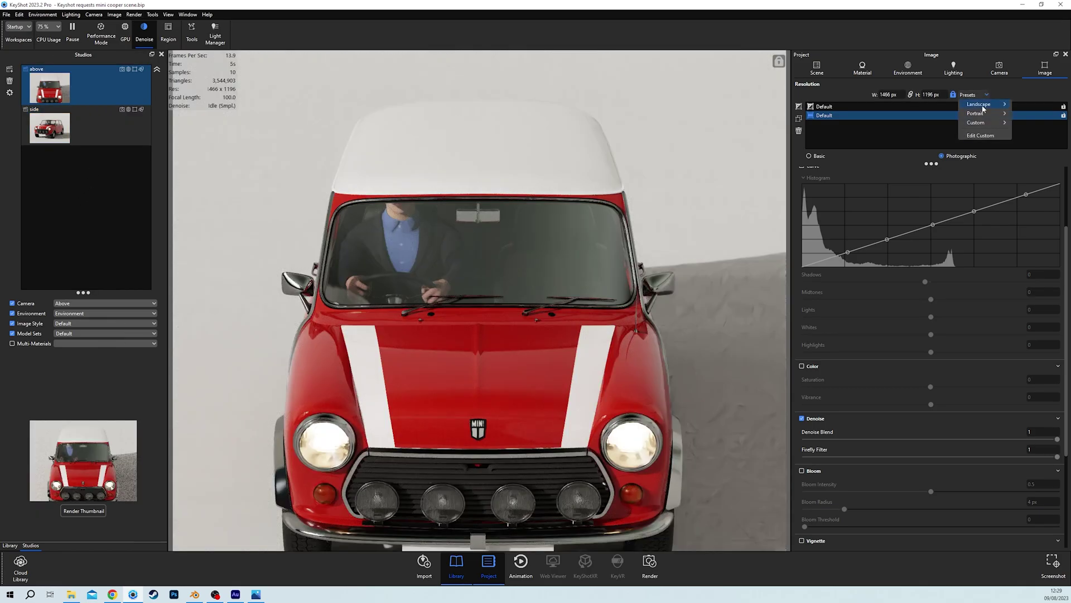
# Close the presets list and review the above studio's 1466 x 1196 image settings.
pyautogui.moveTo(986, 110)
pyautogui.click(766, 115)
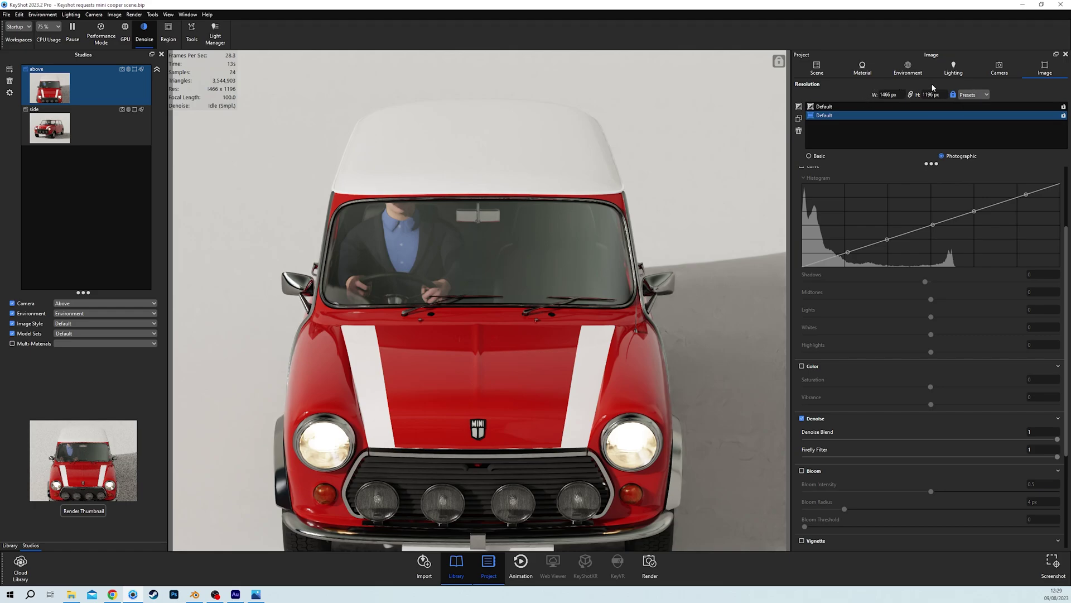
pyautogui.scroll(3, 903, 167)
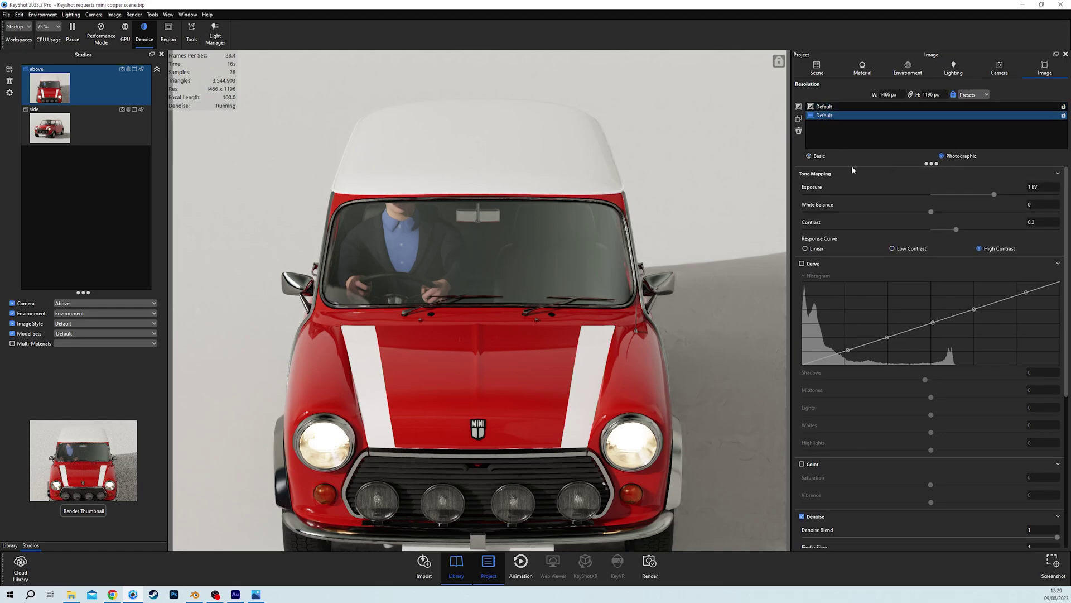
pyautogui.scroll(-5, 903, 316)
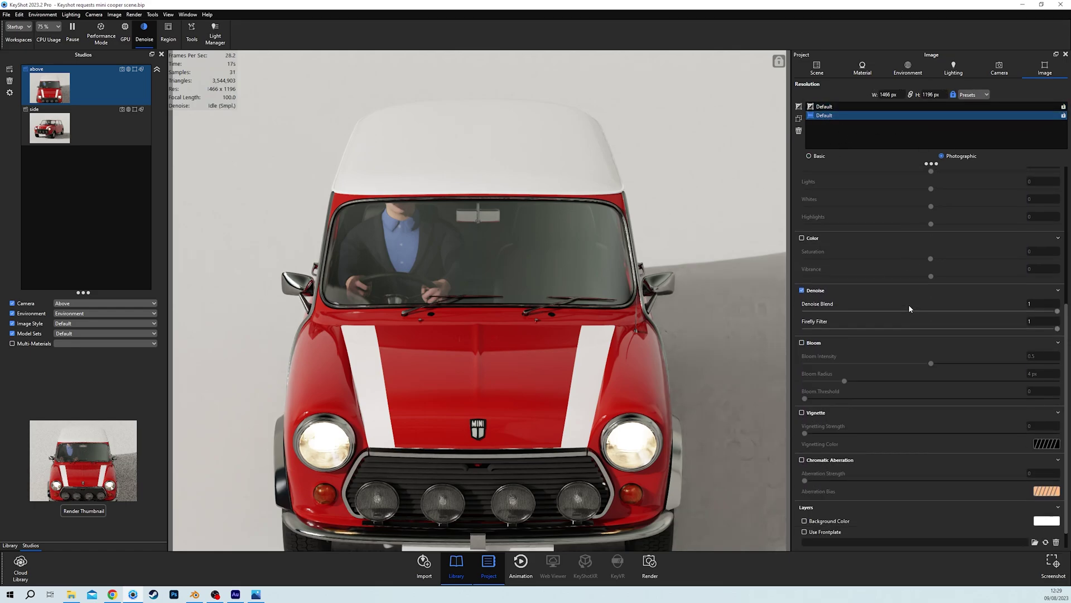
pyautogui.scroll(4, 908, 304)
pyautogui.scroll(1, 908, 304)
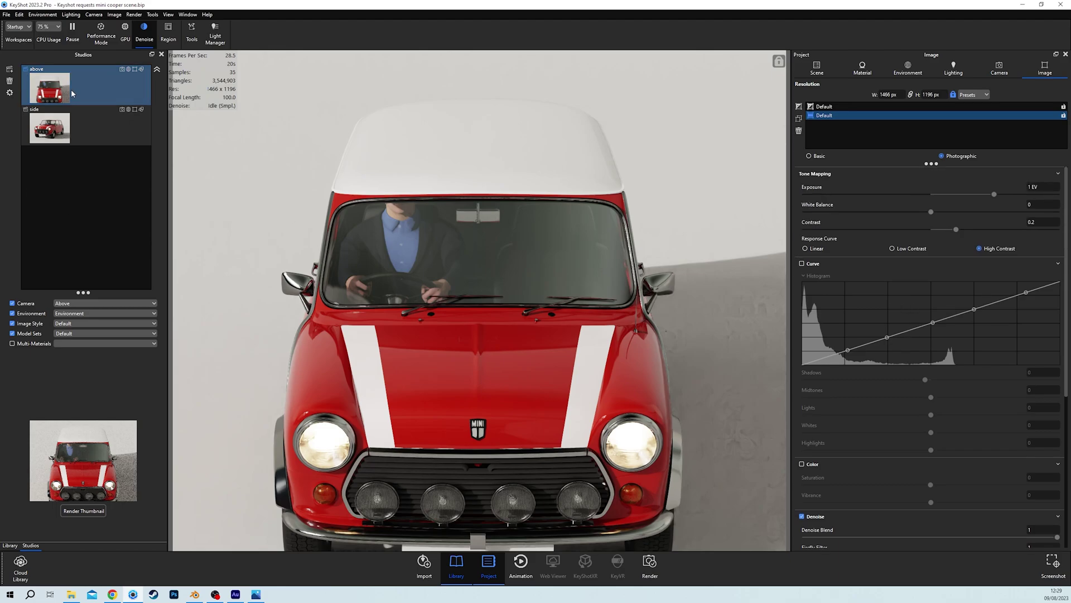
# Give the side studio a 16:9 landscape resolution and save it as a new studio '16:9 side'.
pyautogui.click(80, 128)
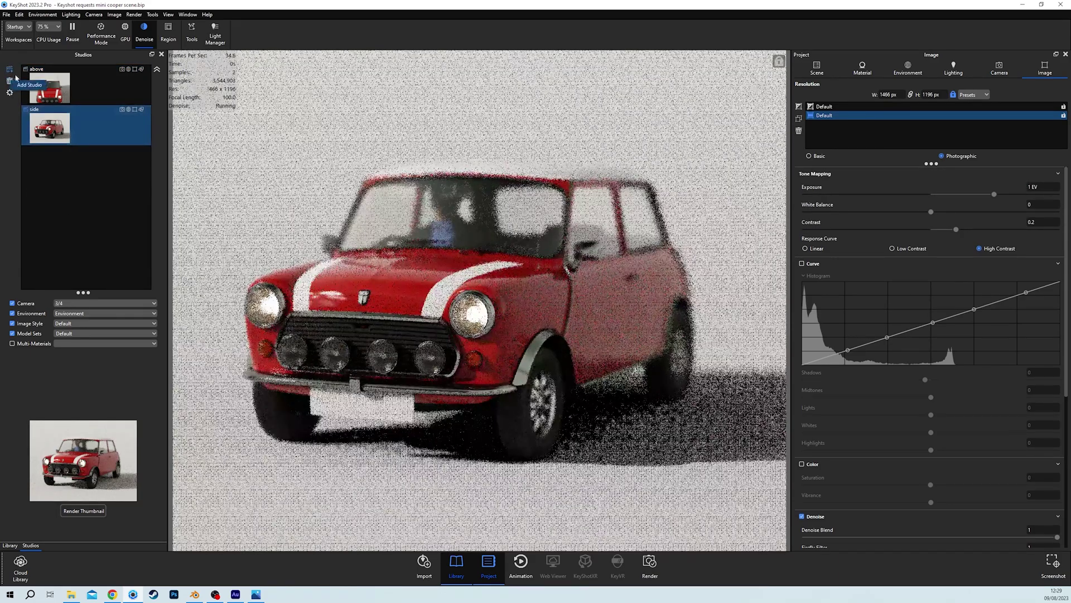
pyautogui.click(967, 96)
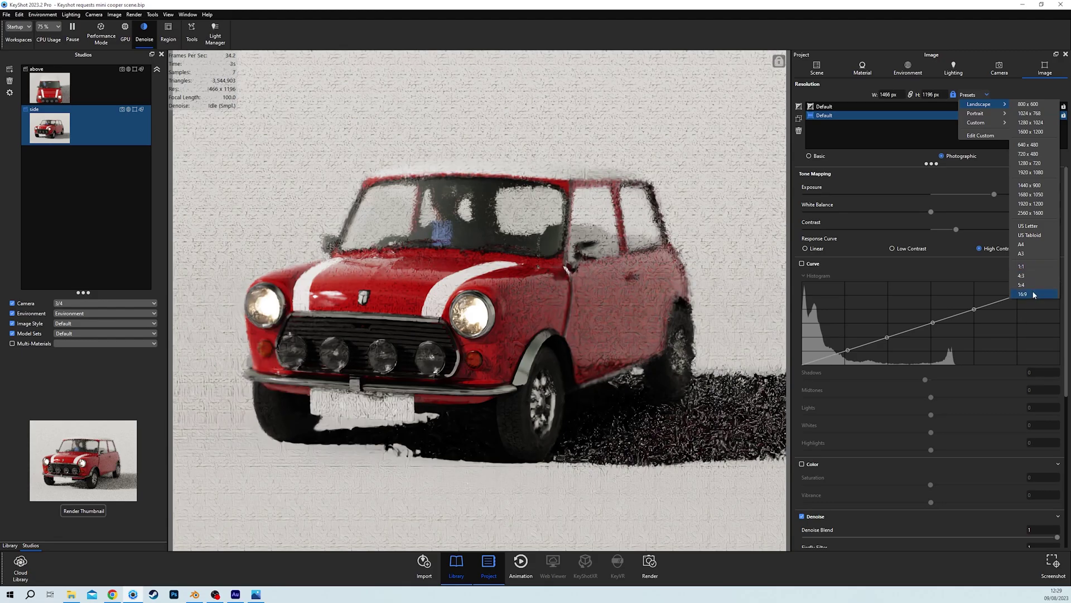
pyautogui.click(1033, 295)
pyautogui.click(104, 109)
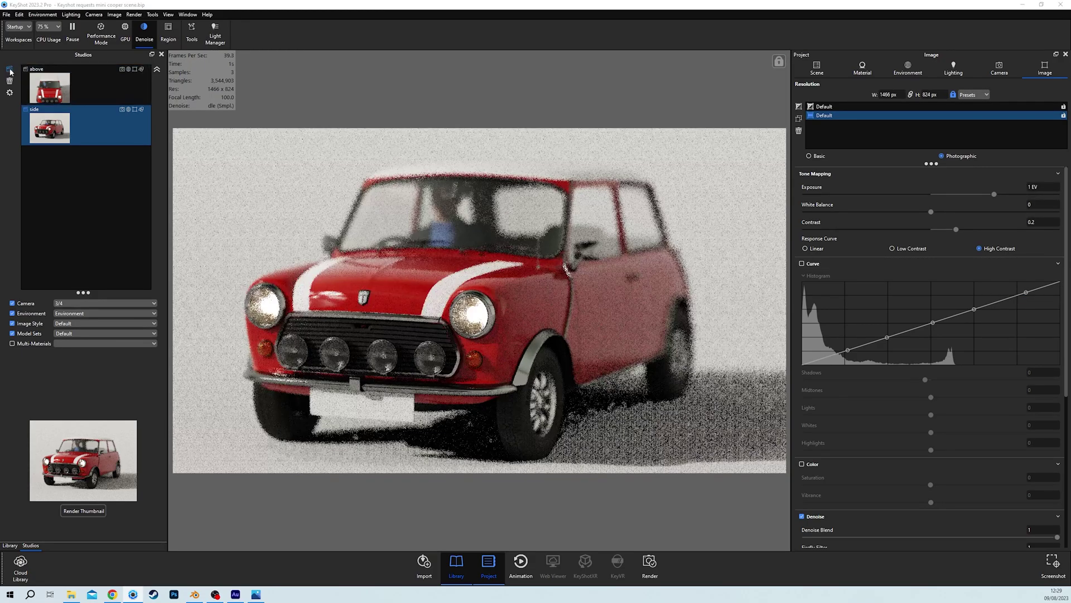
pyautogui.click(540, 297)
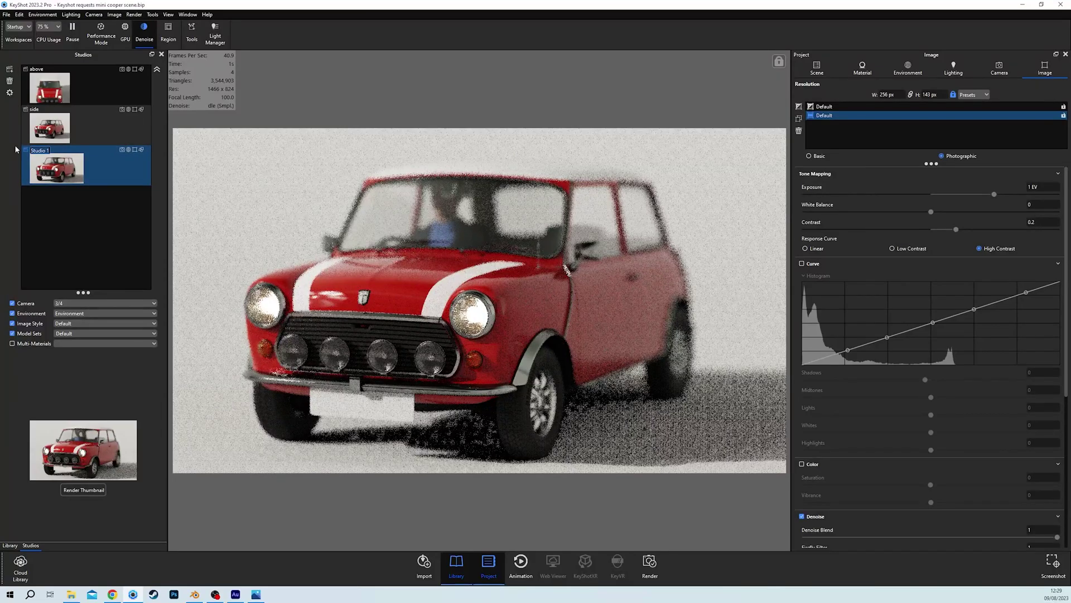
pyautogui.press('BackSpace')
pyautogui.write('16:9')
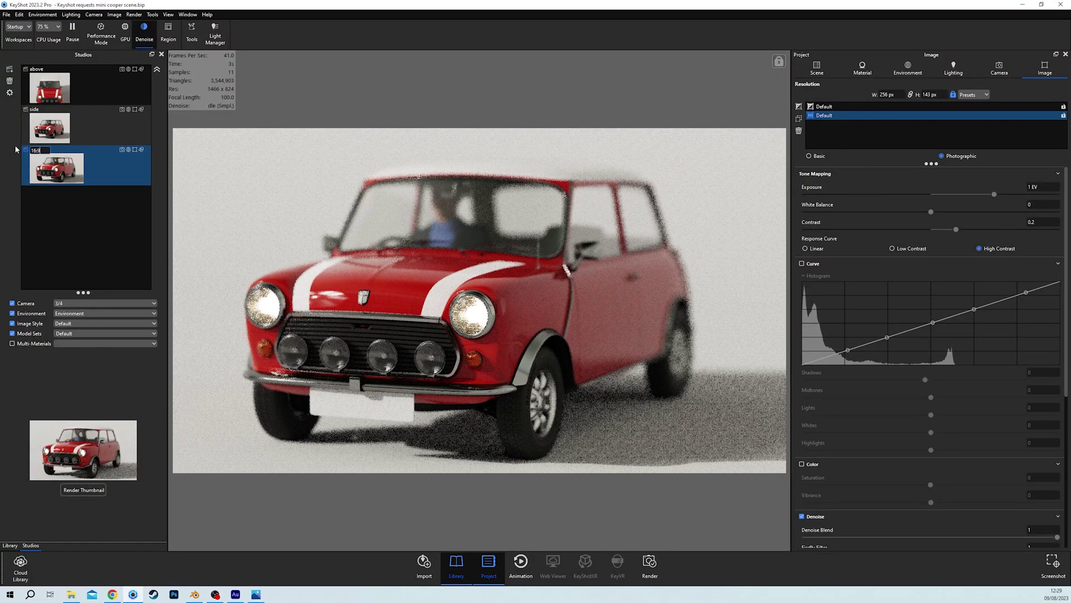
pyautogui.write(' side')
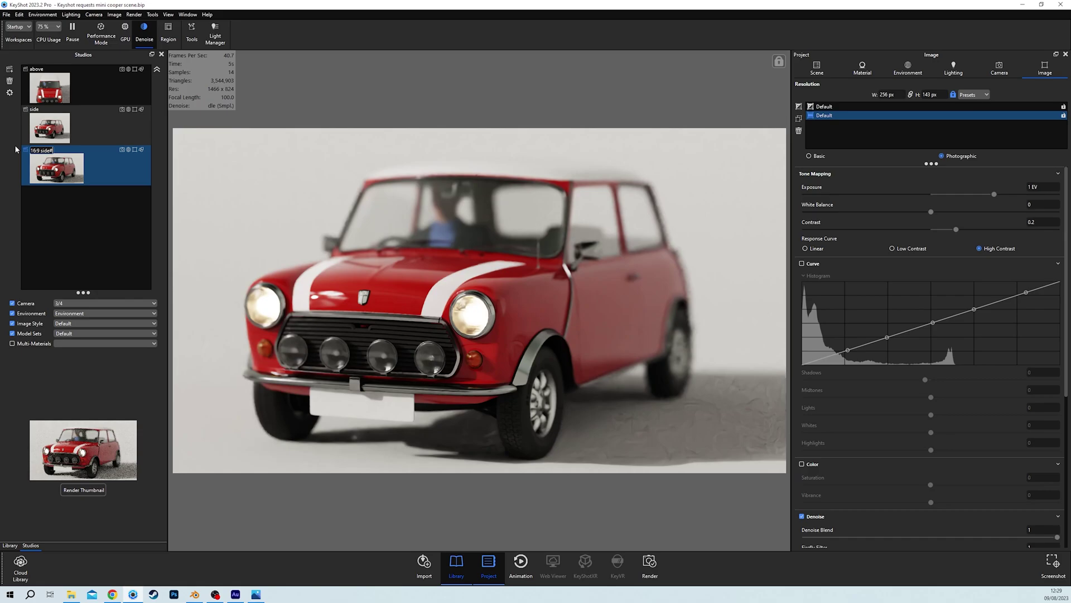
pyautogui.press('Return')
# Set a 1:1 square resolution and add it as another studio named '1:1 side'.
pyautogui.click(971, 94)
pyautogui.moveTo(979, 106)
pyautogui.click(1023, 266)
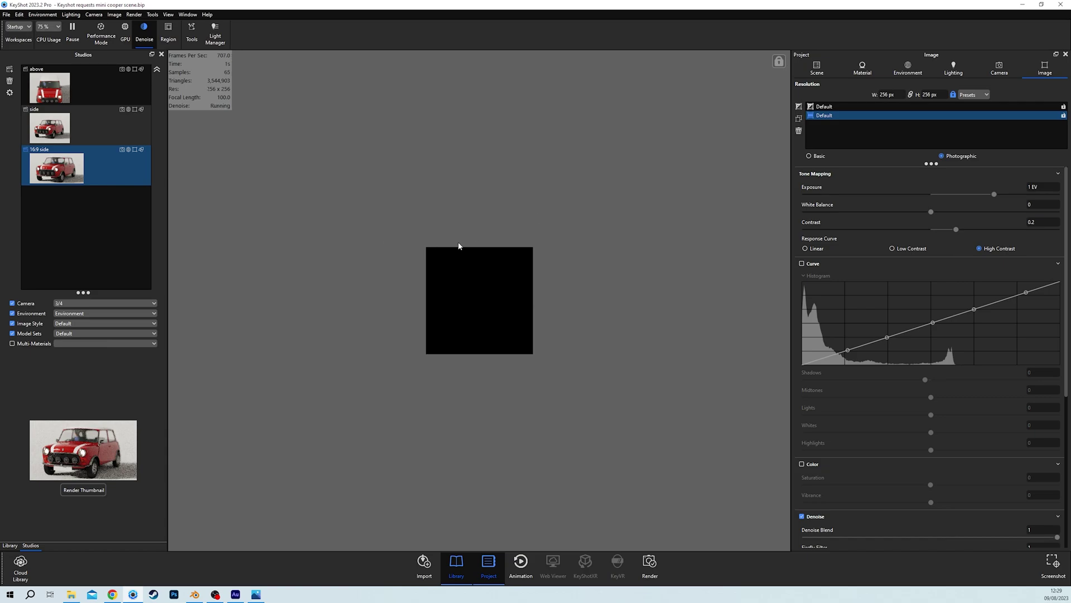
pyautogui.click(9, 69)
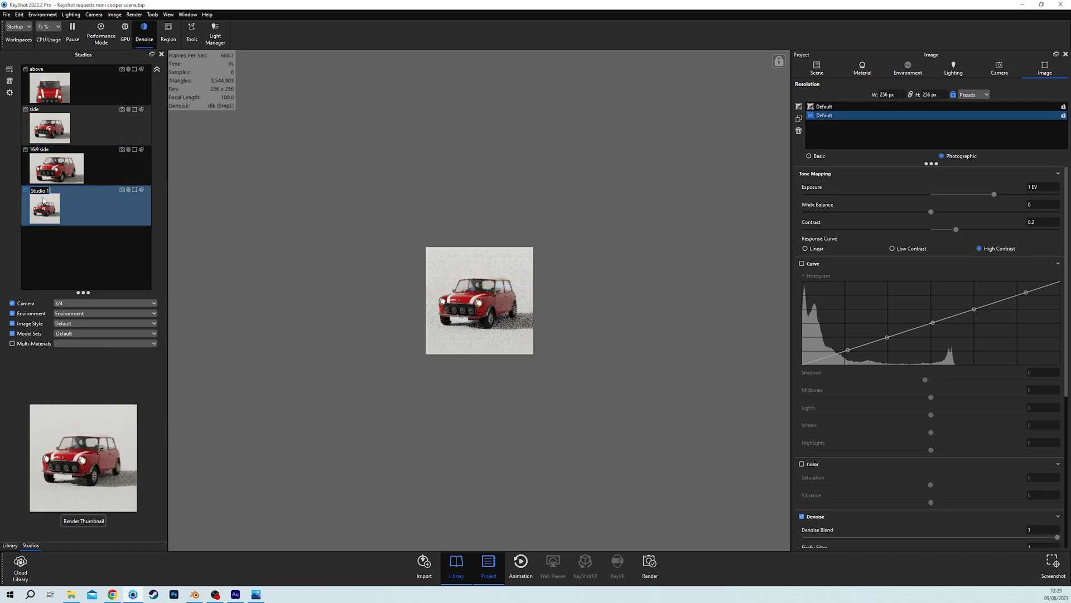
pyautogui.write('1')
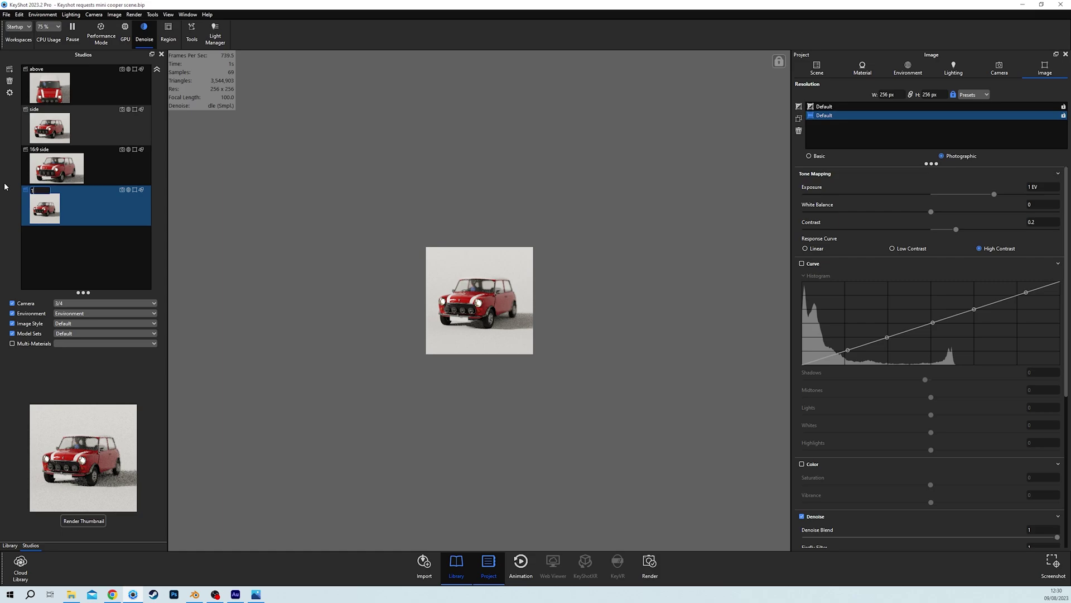
pyautogui.write(':1 side')
pyautogui.press('Return')
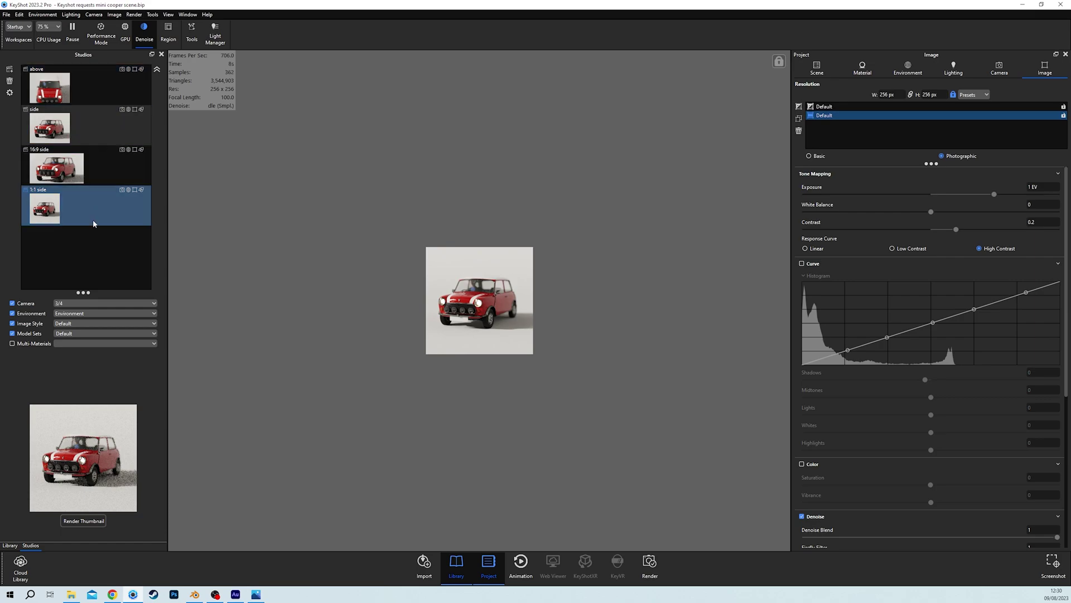
# In the 16:9 side studio, switch to Free Camera and apply the 16:9 landscape preset.
pyautogui.click(128, 163)
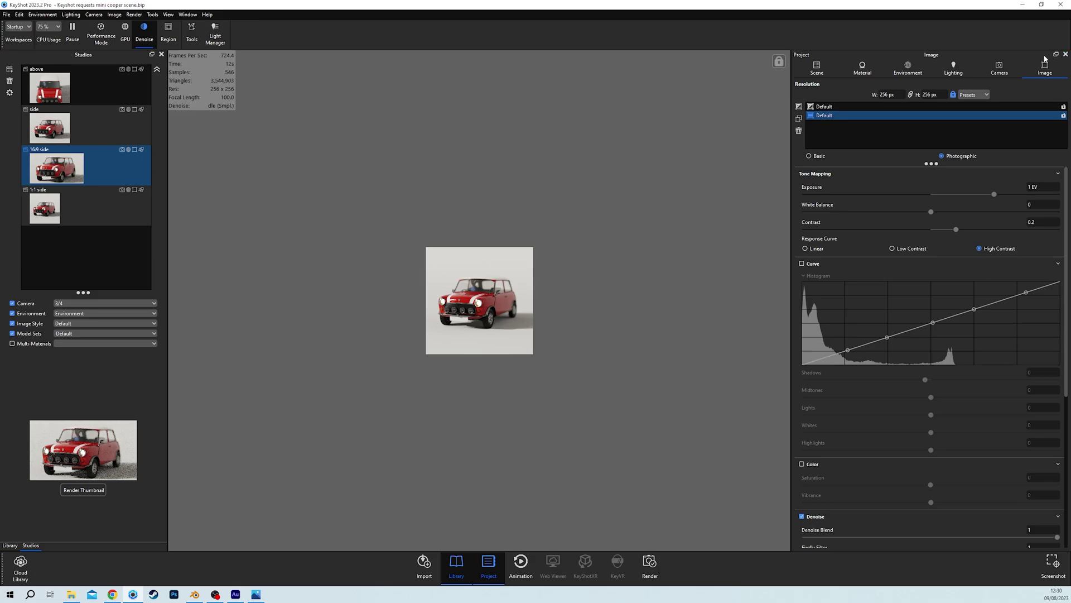
pyautogui.click(1000, 67)
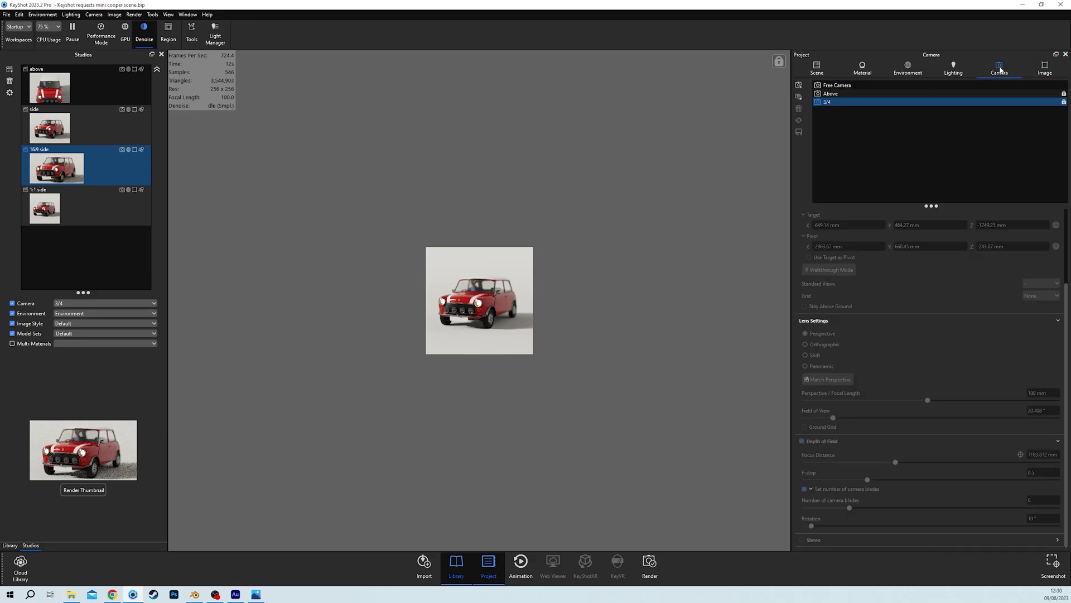
pyautogui.click(828, 86)
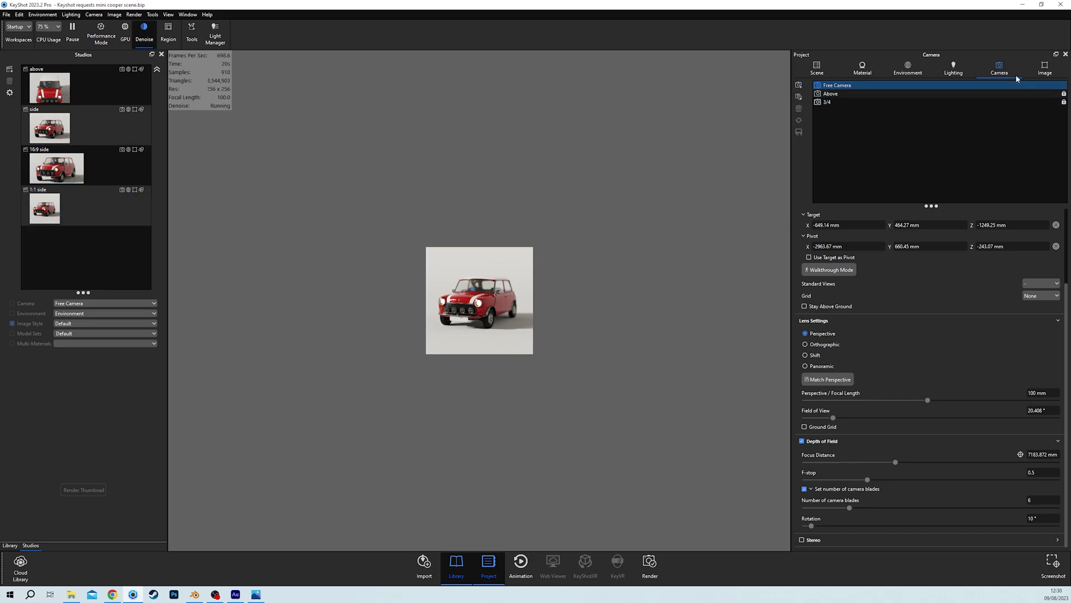
pyautogui.click(1045, 68)
pyautogui.click(986, 95)
pyautogui.moveTo(997, 116)
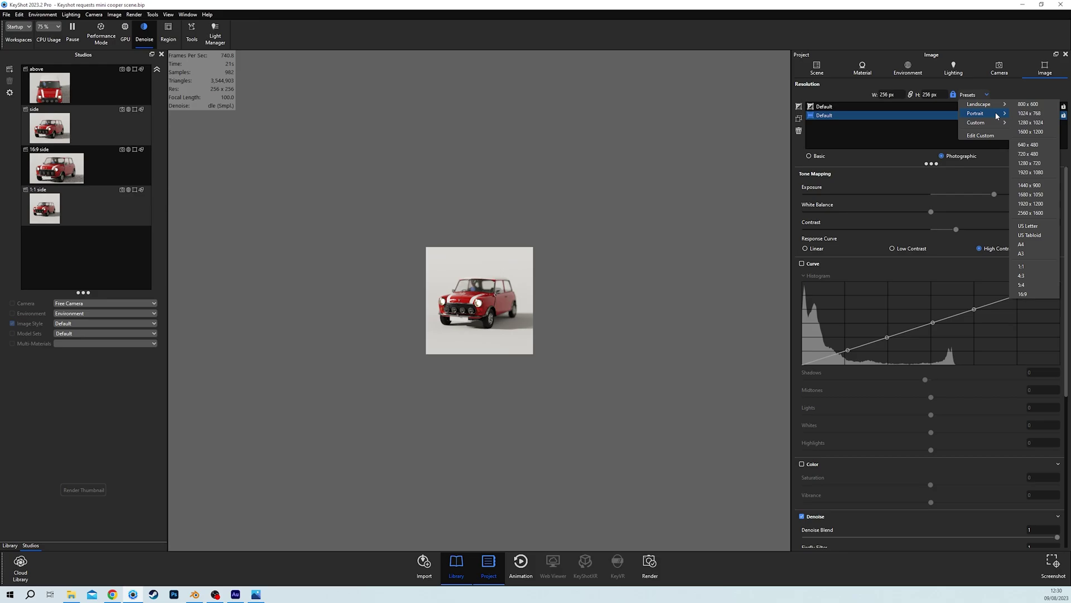
pyautogui.click(1027, 293)
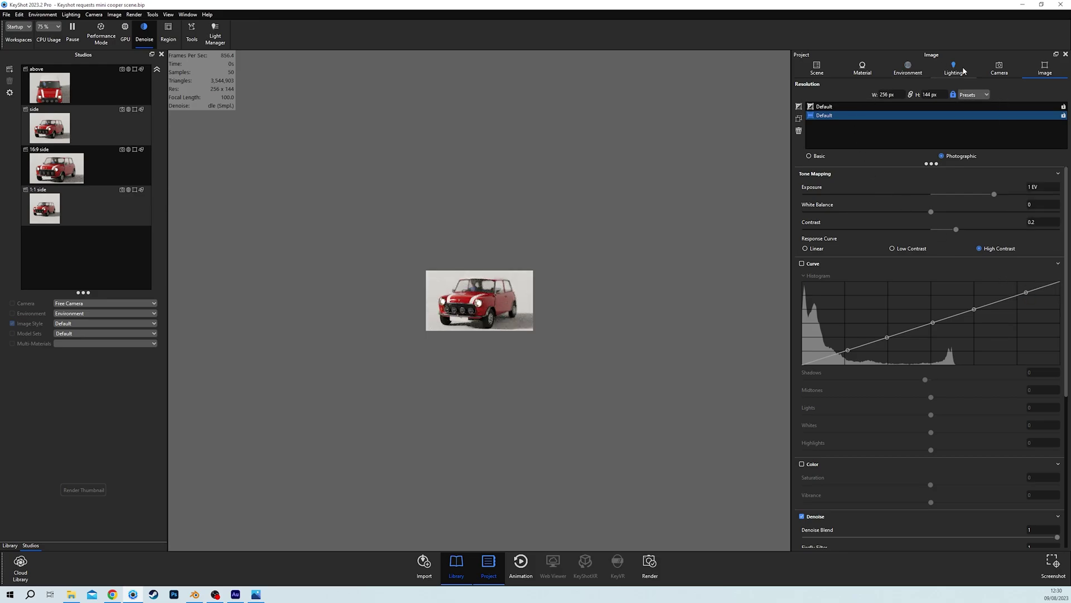
# Orbit slightly, set the focal point on the car, and save the view as Camera 1.
pyautogui.click(999, 68)
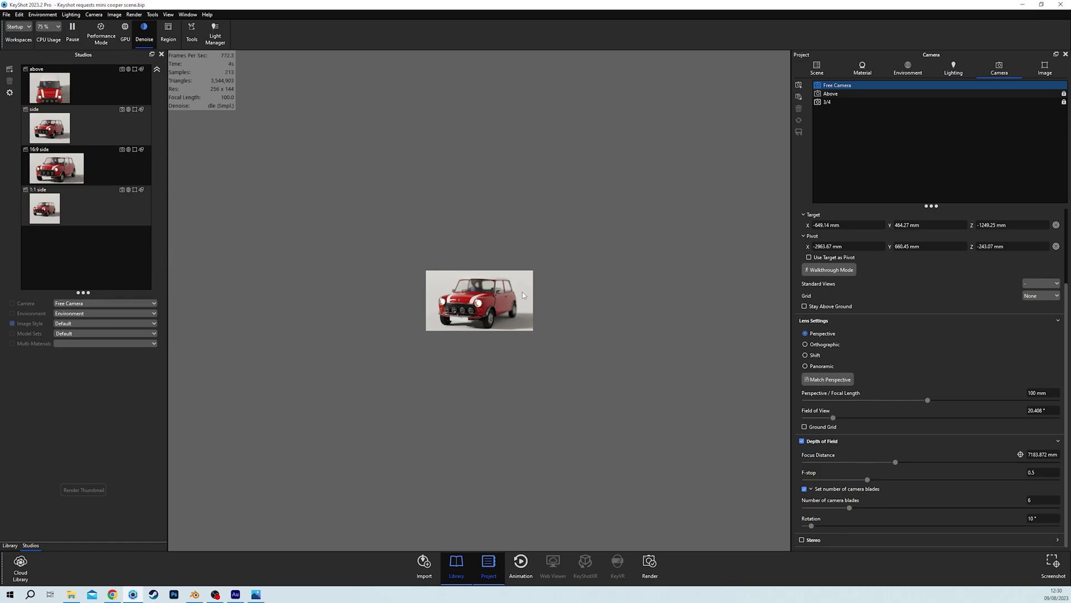
pyautogui.moveTo(475, 307); pyautogui.dragTo(489, 316)
pyautogui.click(1021, 454)
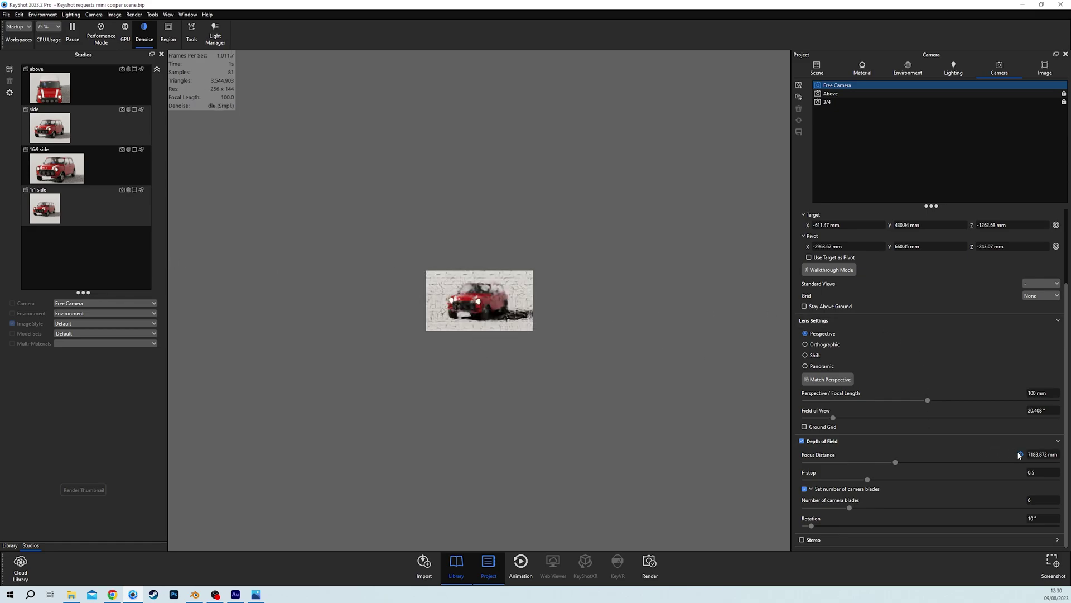
pyautogui.click(478, 303)
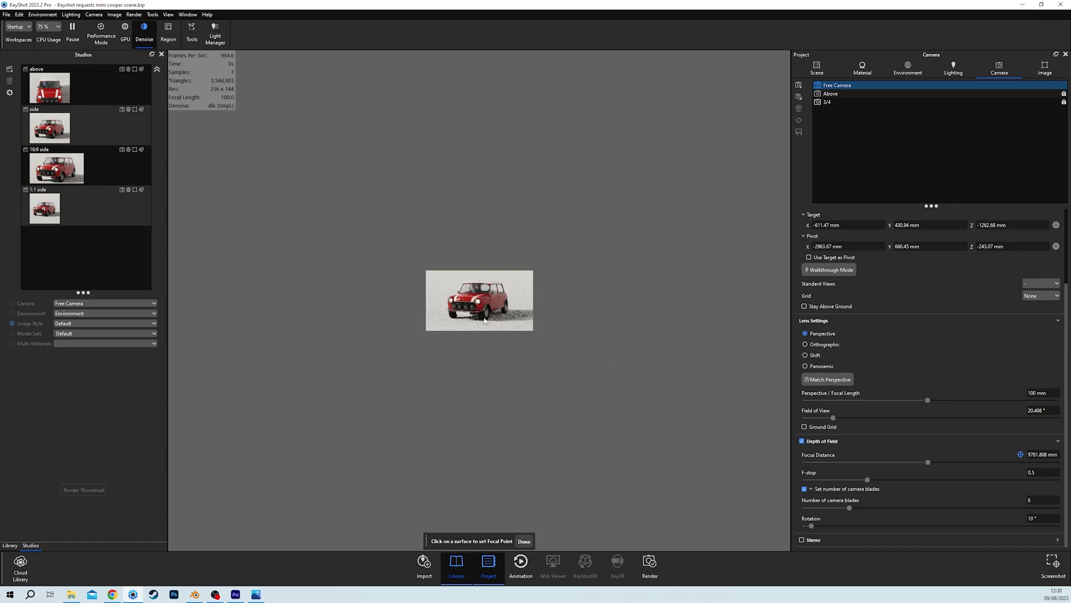
pyautogui.click(524, 541)
pyautogui.click(799, 84)
# Lock the image aspect ratio and set the new camera's render to 16:9 (1436 x 807).
pyautogui.click(115, 15)
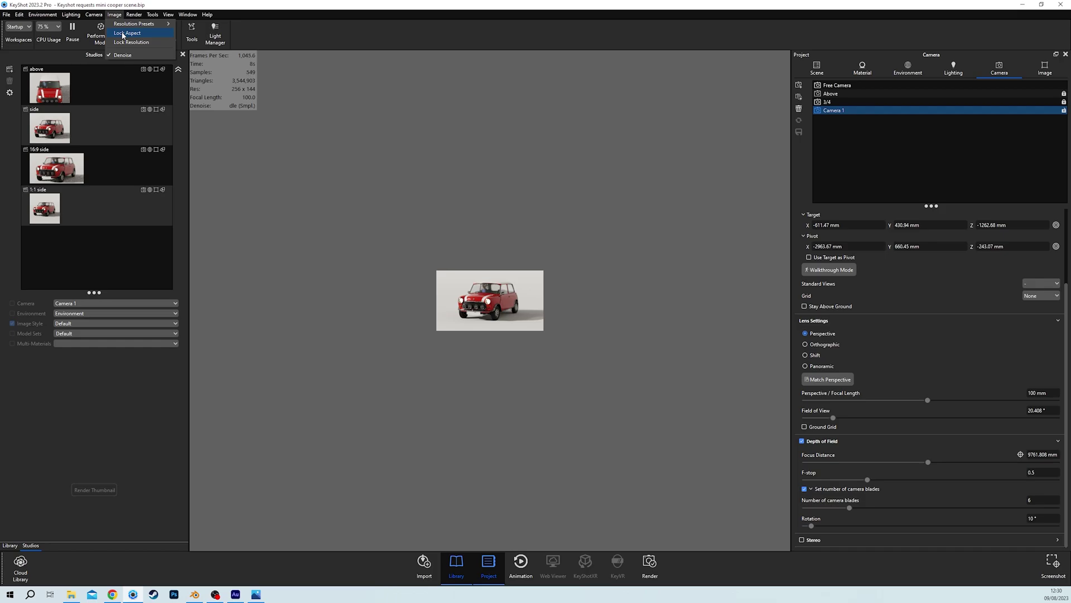
pyautogui.click(122, 34)
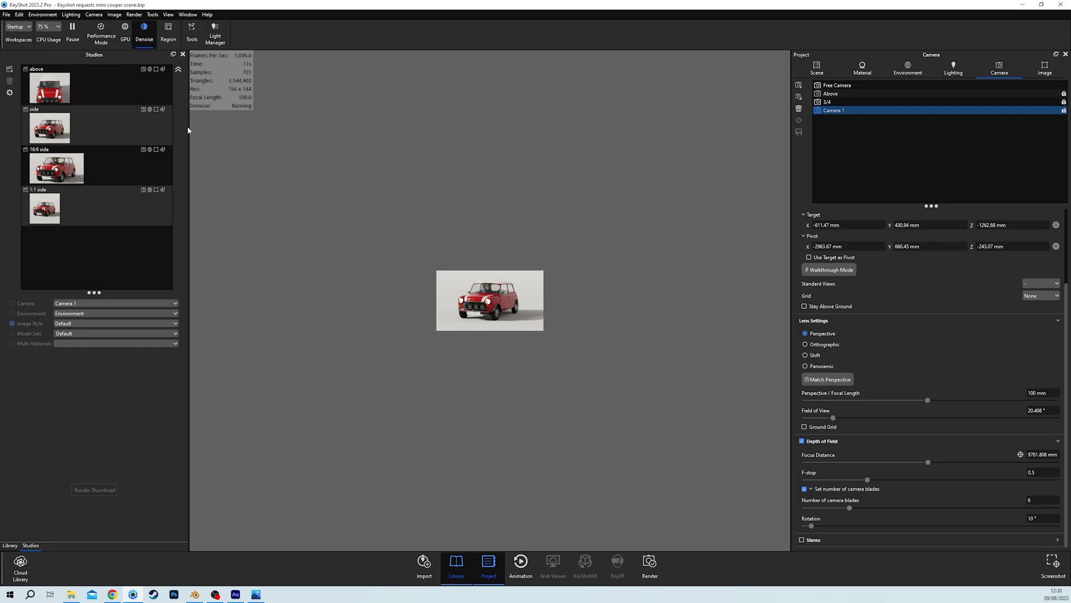
pyautogui.moveTo(188, 128); pyautogui.dragTo(189, 127)
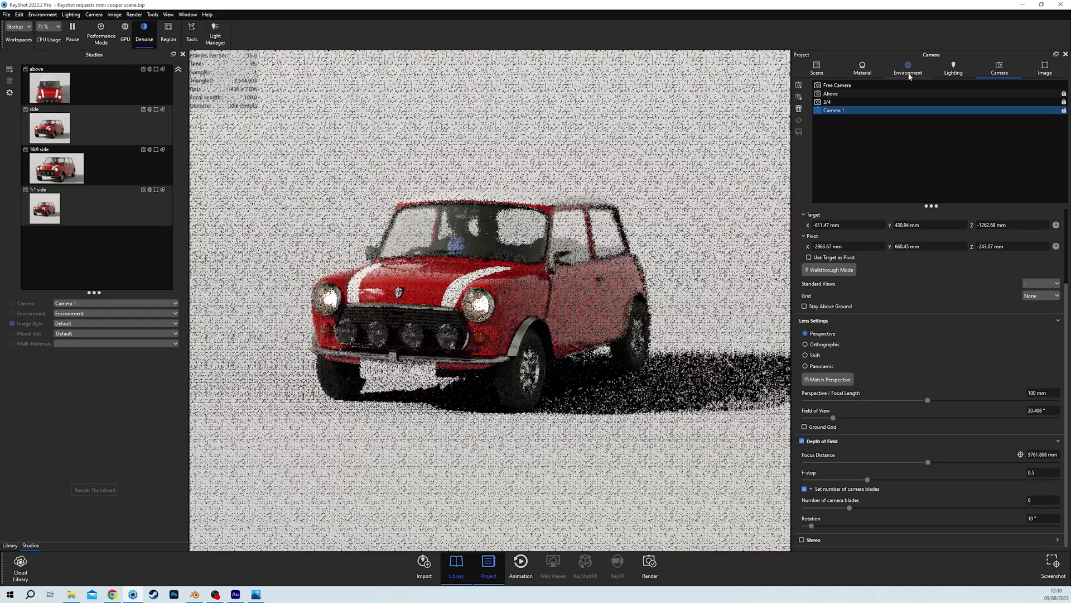
pyautogui.click(1044, 69)
pyautogui.click(970, 94)
pyautogui.moveTo(980, 104)
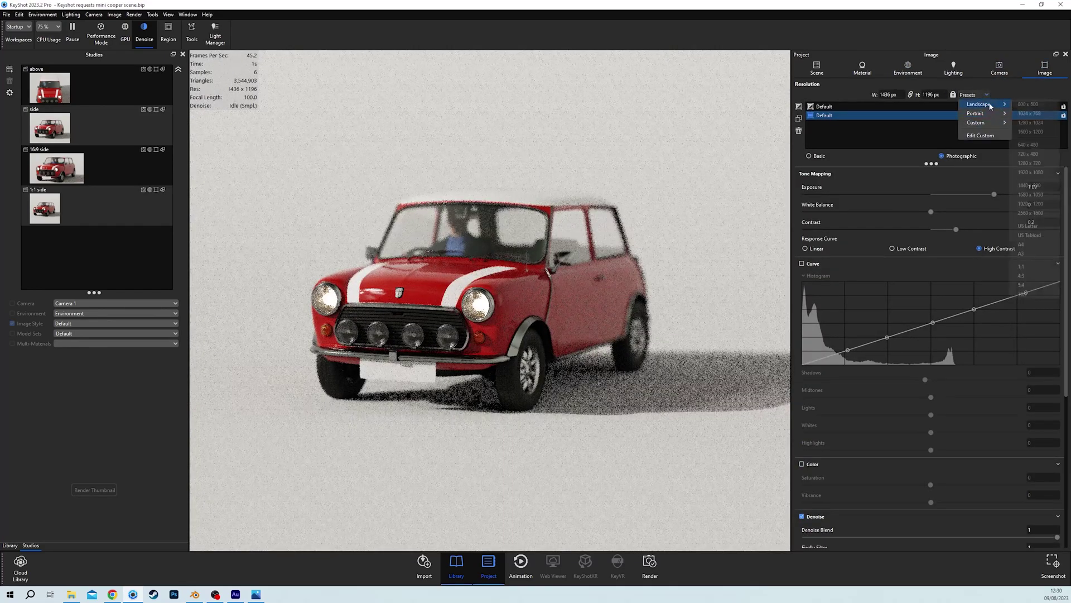
pyautogui.click(1023, 294)
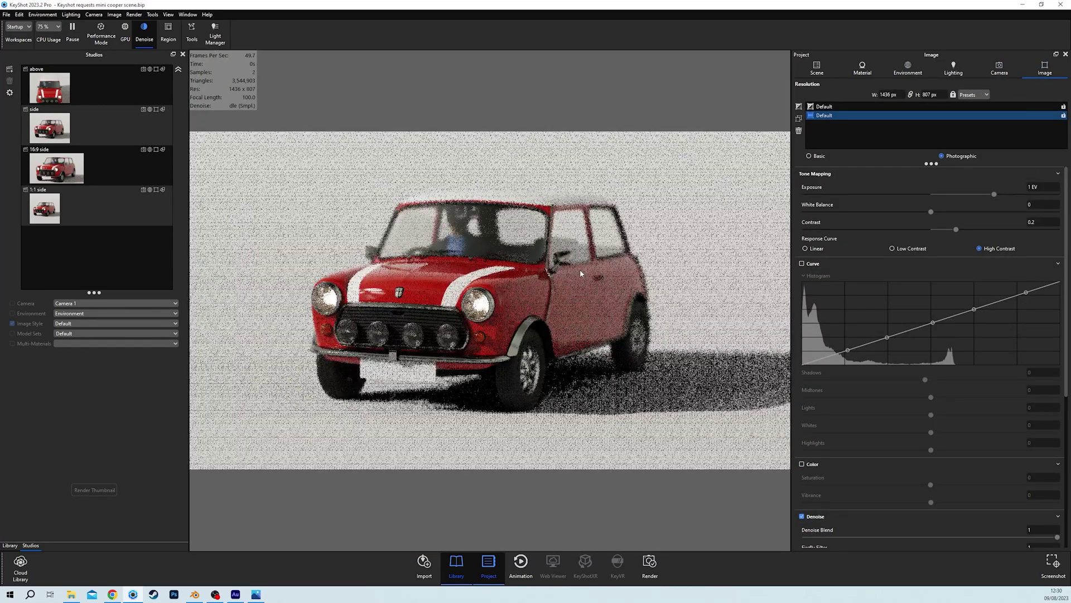
# Rename the 3/4 camera to '3/4 square' and give it the 1:1 resolution preset.
pyautogui.click(995, 70)
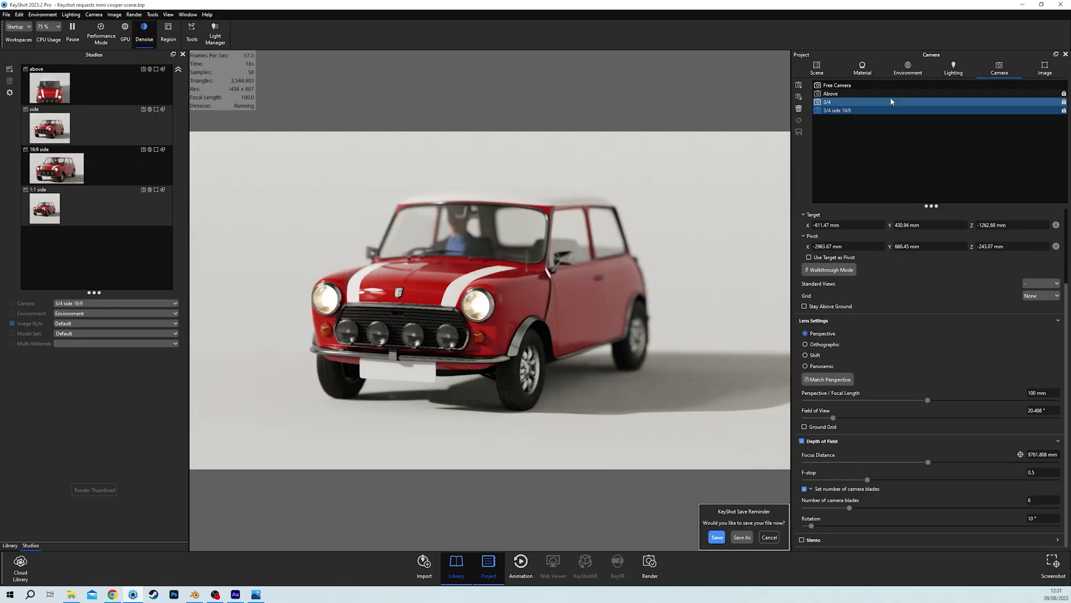
pyautogui.click(958, 101)
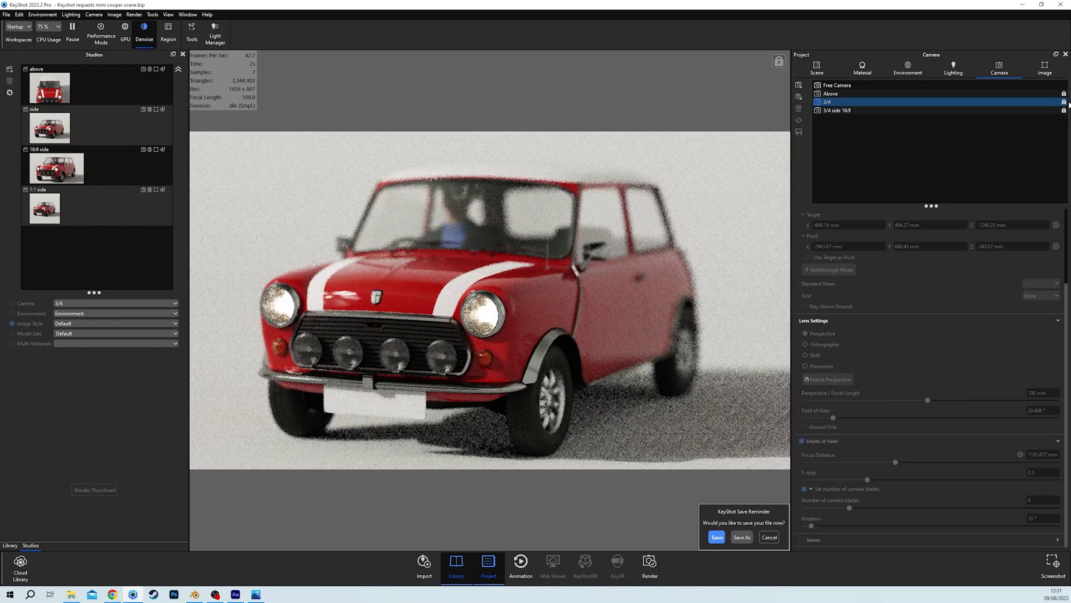
pyautogui.doubleClick(824, 102)
pyautogui.write('square')
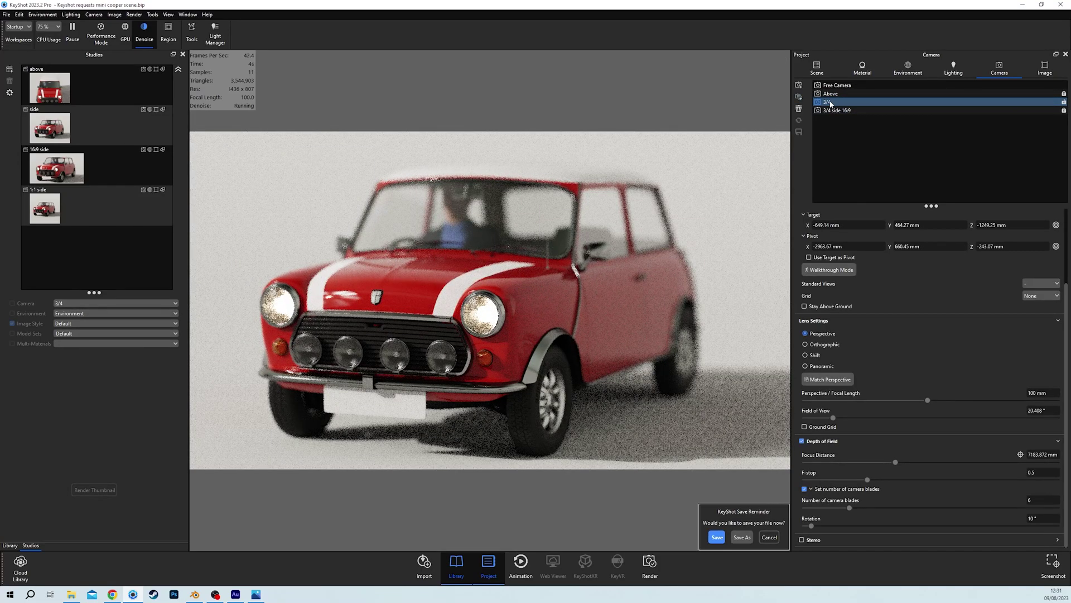
pyautogui.press('Return')
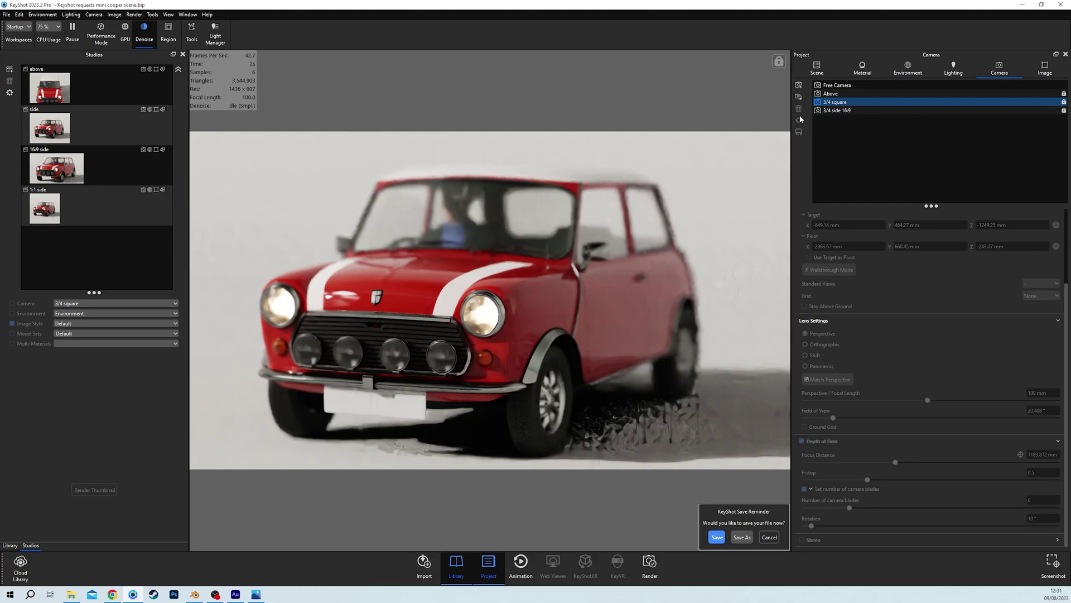
pyautogui.click(1044, 68)
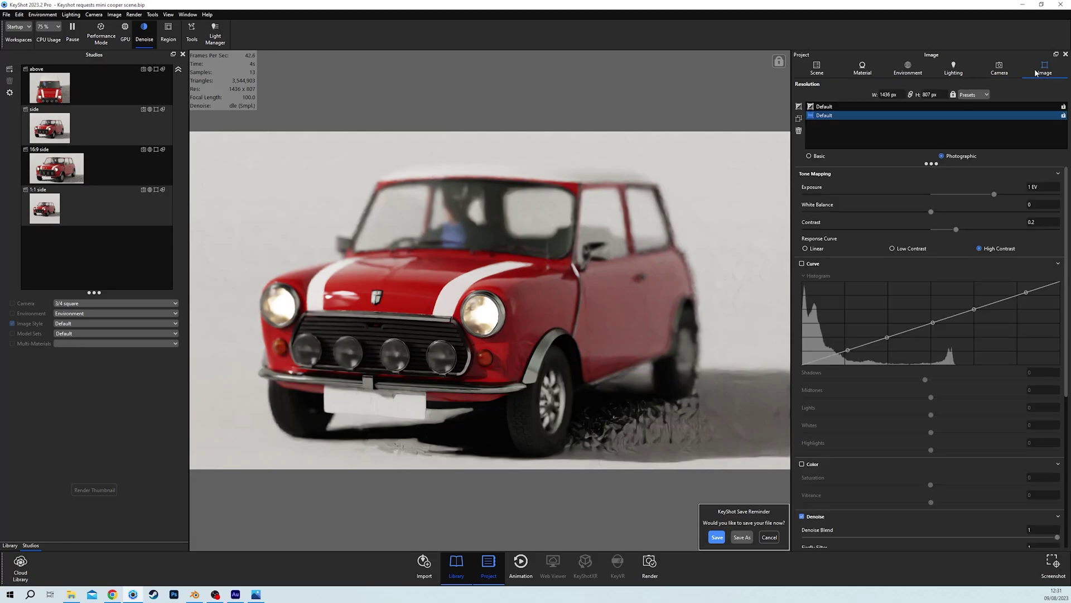
pyautogui.click(969, 94)
pyautogui.moveTo(984, 108)
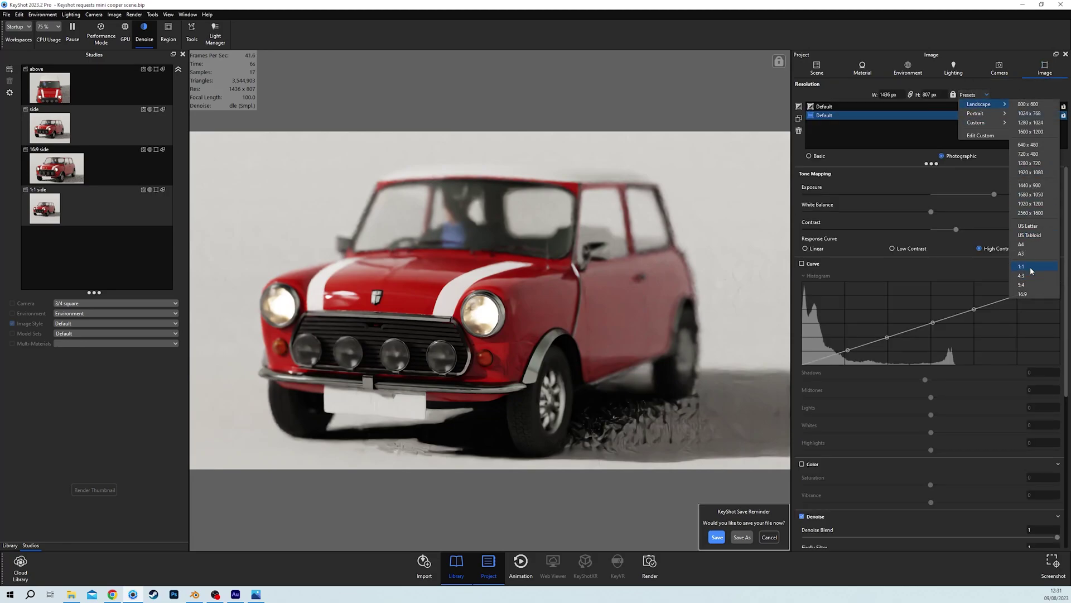
pyautogui.click(1033, 276)
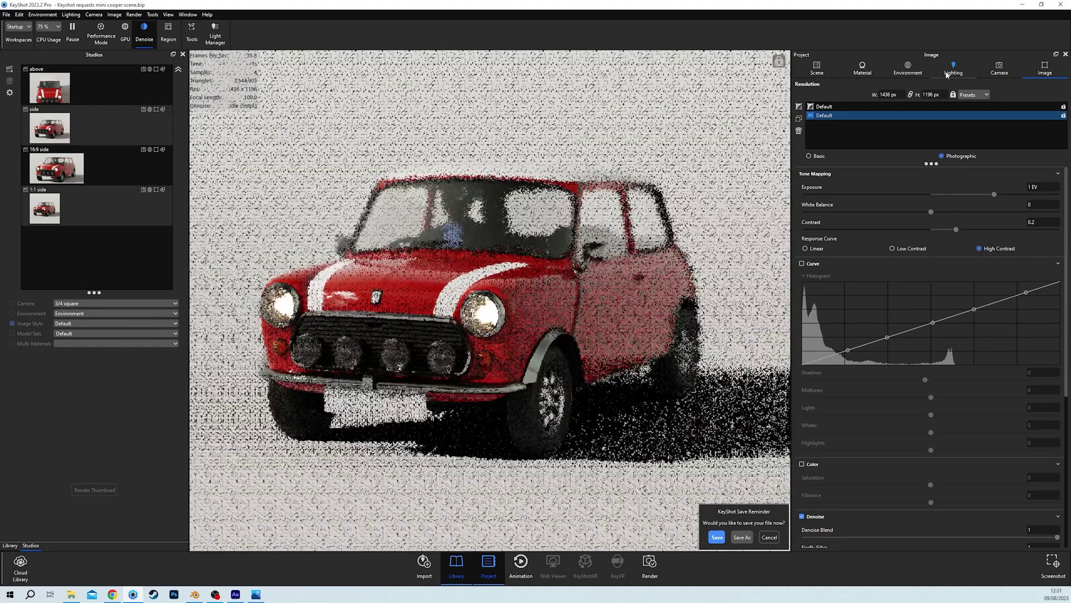
# Select the 3/4 side 16:9 camera and apply the 16:9 landscape preset.
pyautogui.click(953, 68)
pyautogui.click(1000, 68)
pyautogui.click(849, 110)
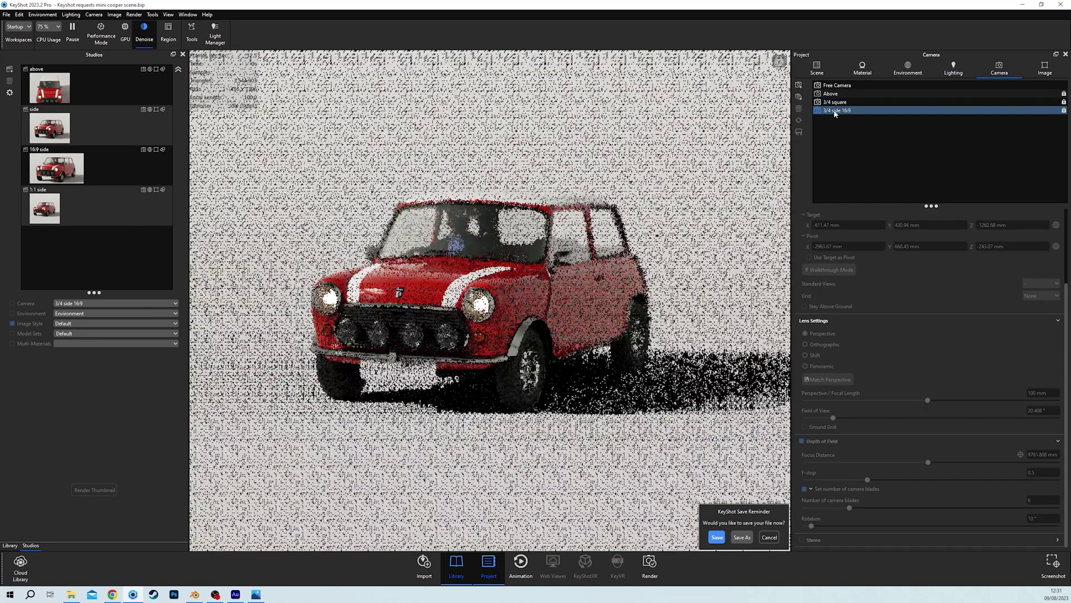
pyautogui.click(1045, 68)
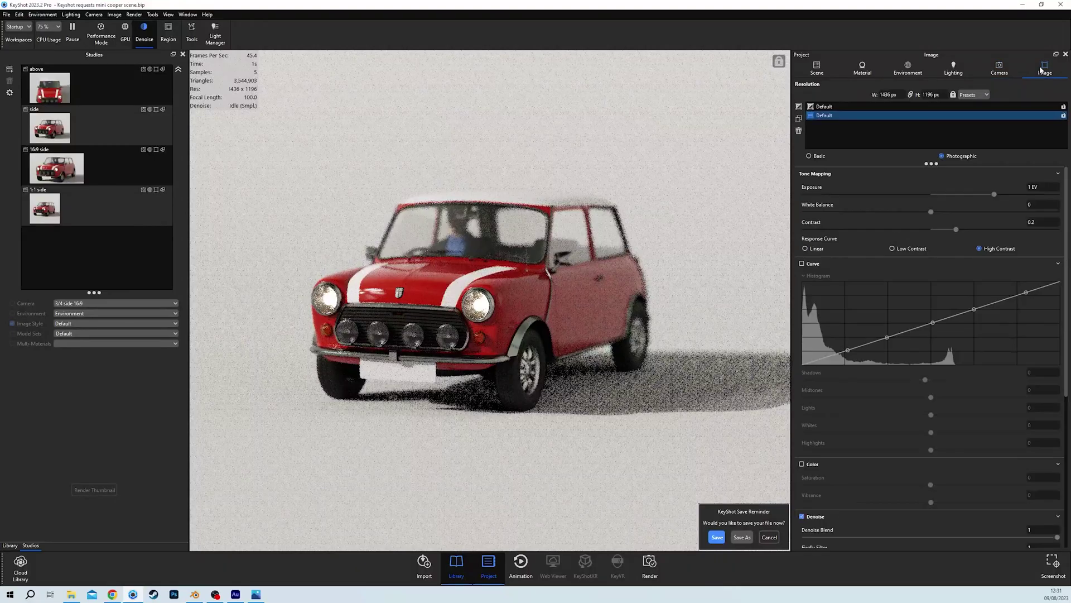
pyautogui.click(970, 95)
pyautogui.moveTo(978, 105)
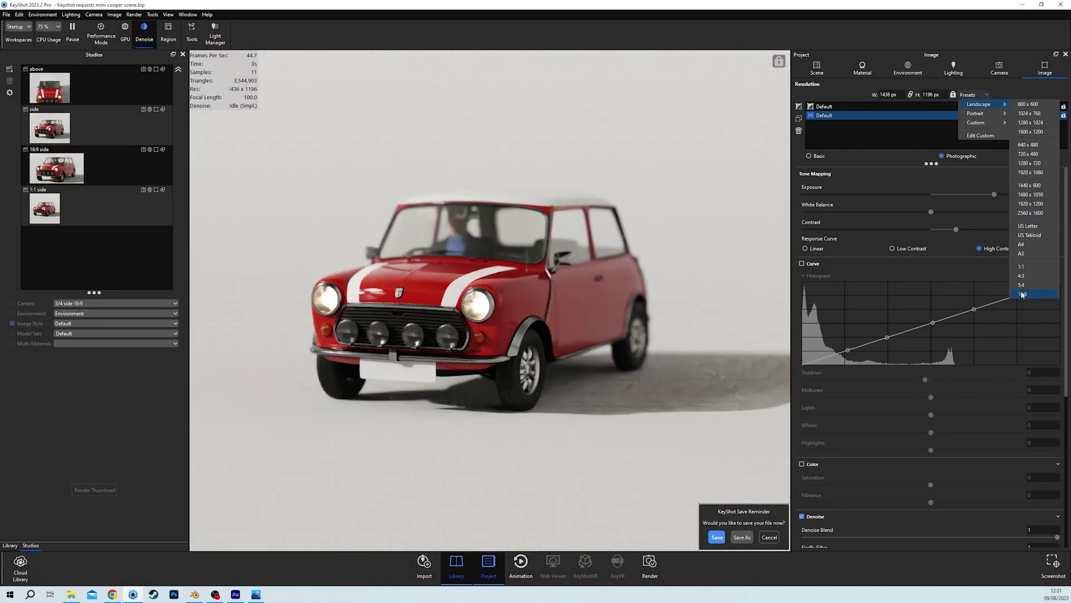
pyautogui.click(1027, 292)
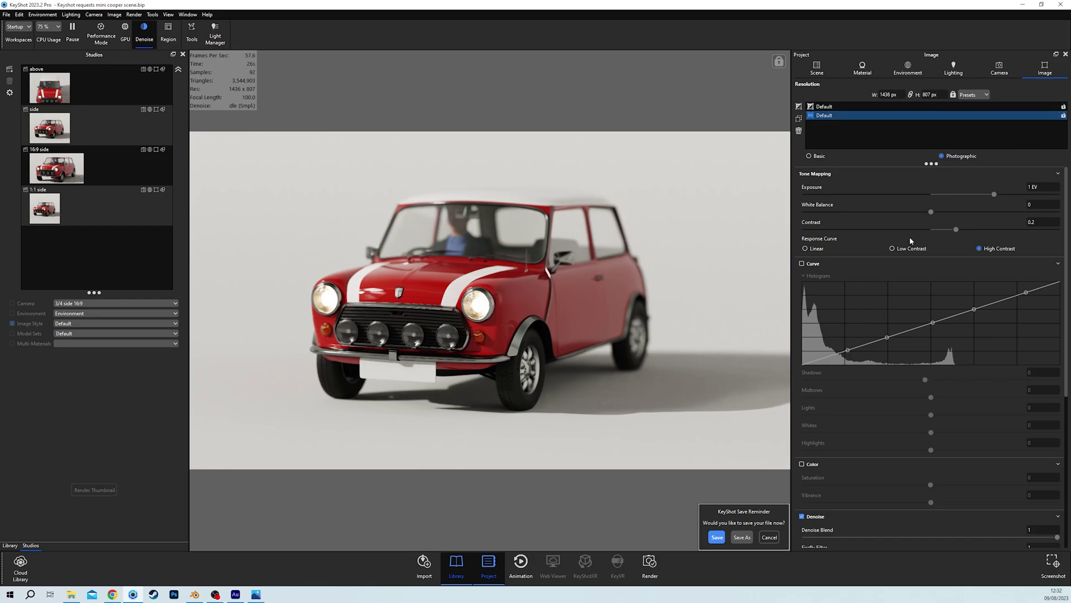
# Scroll through the Image tab's denoise settings for the 3/4 side 16:9 view.
pyautogui.scroll(-10, 815, 424)
pyautogui.scroll(10, 869, 268)
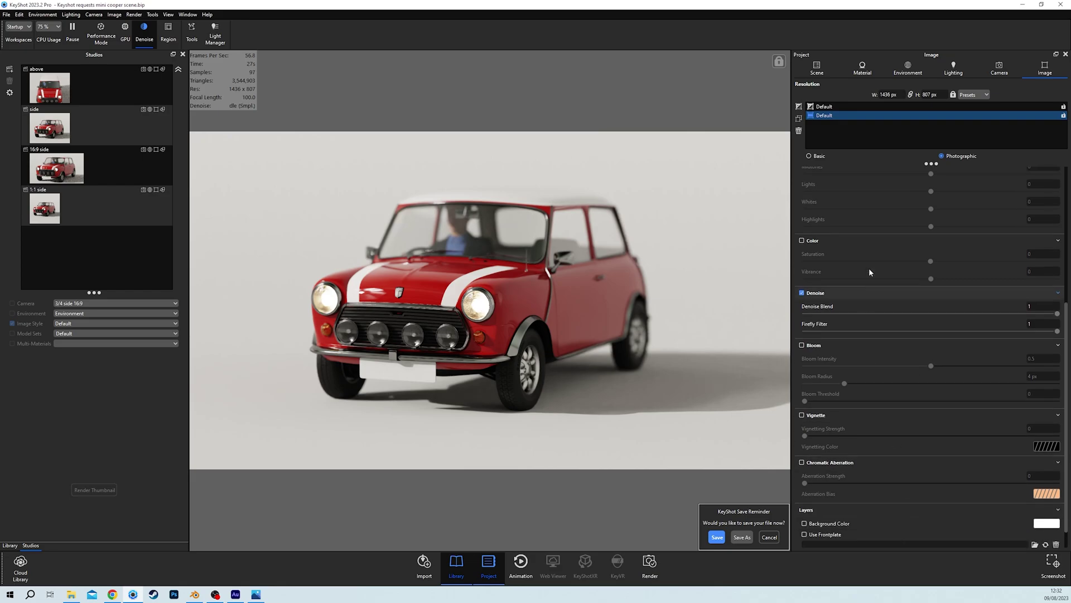